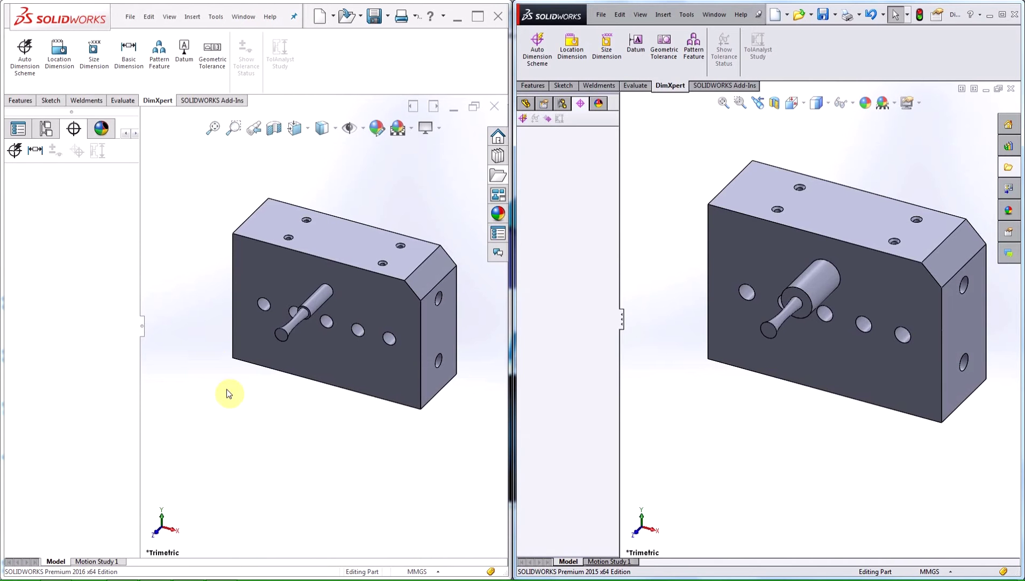
# - Add a 116.34 basic dimension along the 2016 block's bottom edge, placed below the part
pyautogui.click(123, 81)
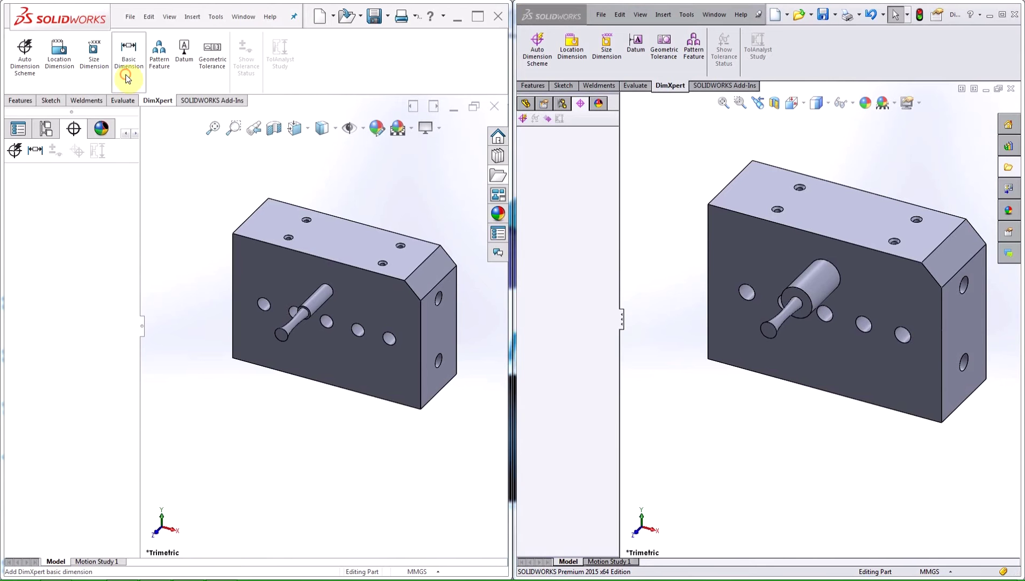
pyautogui.click(317, 381)
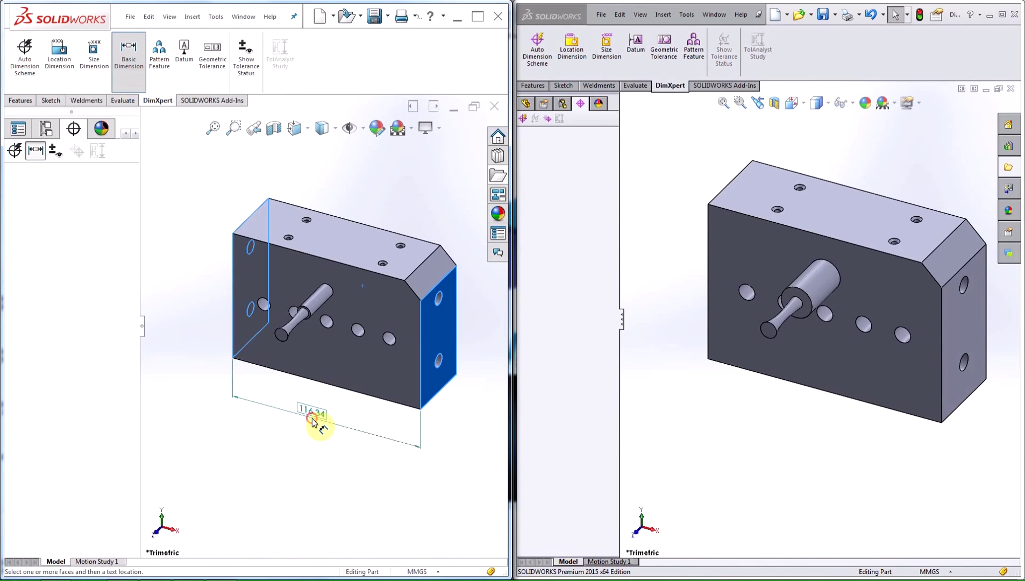
pyautogui.click(312, 419)
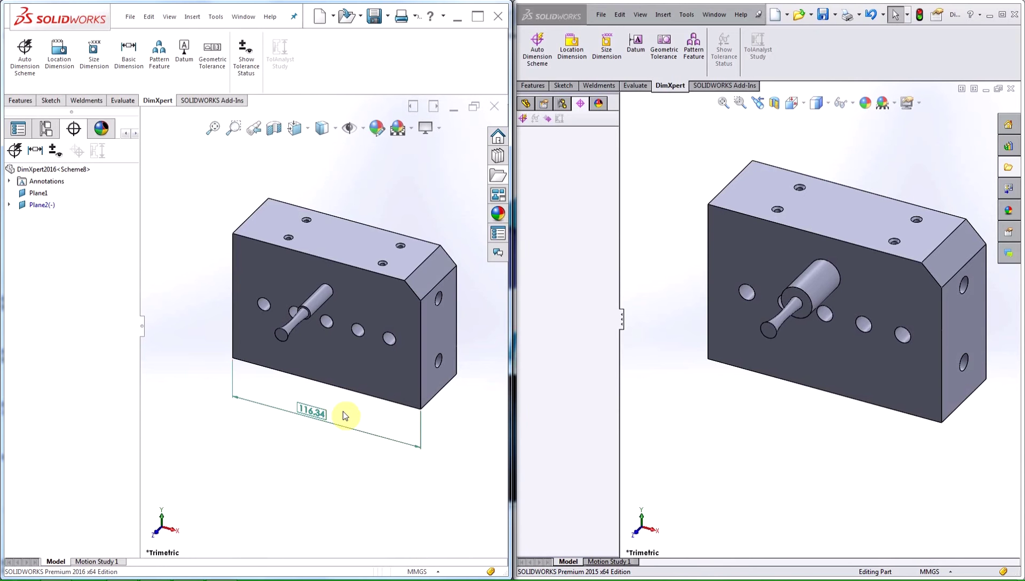
# - Mark the 2015 block's front-face hole as datum F
pyautogui.click(641, 49)
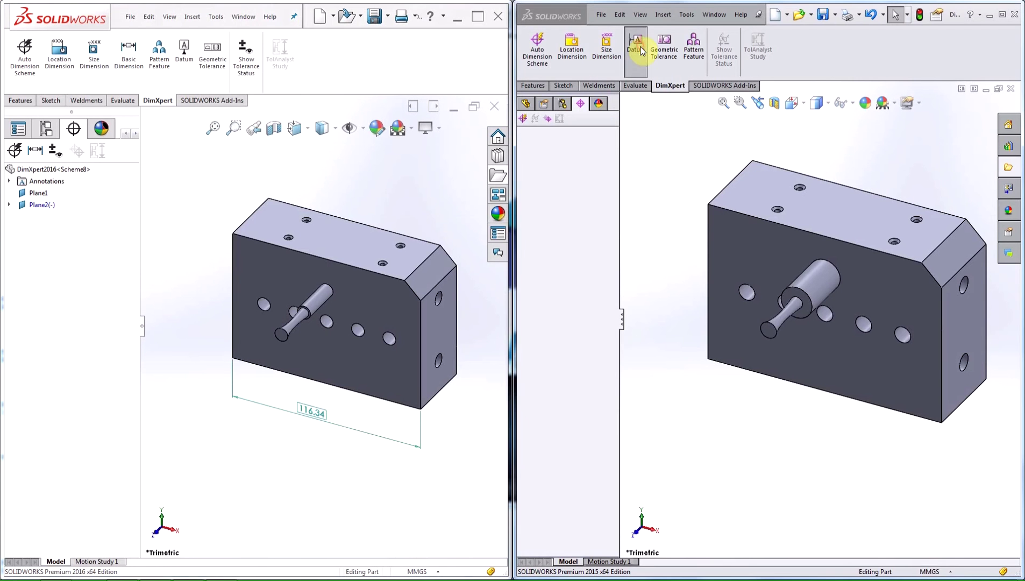
pyautogui.click(747, 293)
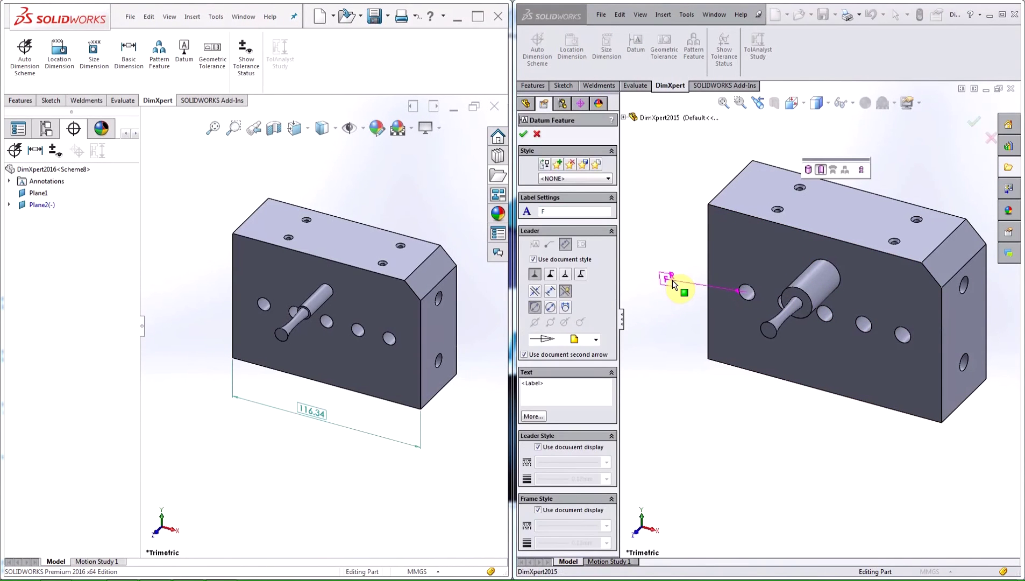
pyautogui.click(672, 284)
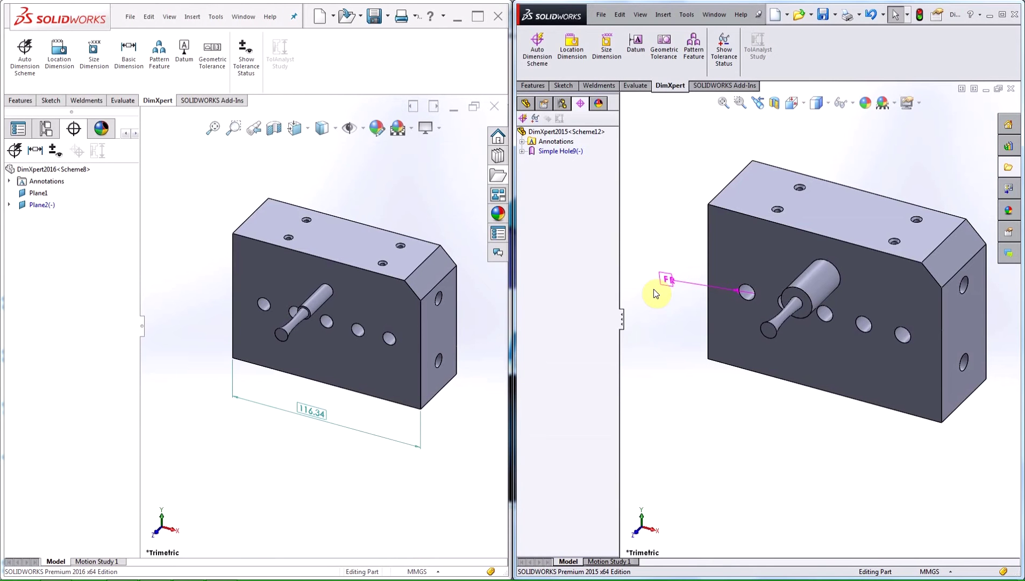
# - Mark the same front-face hole on the 2016 block as datum E
pyautogui.click(184, 49)
pyautogui.click(265, 305)
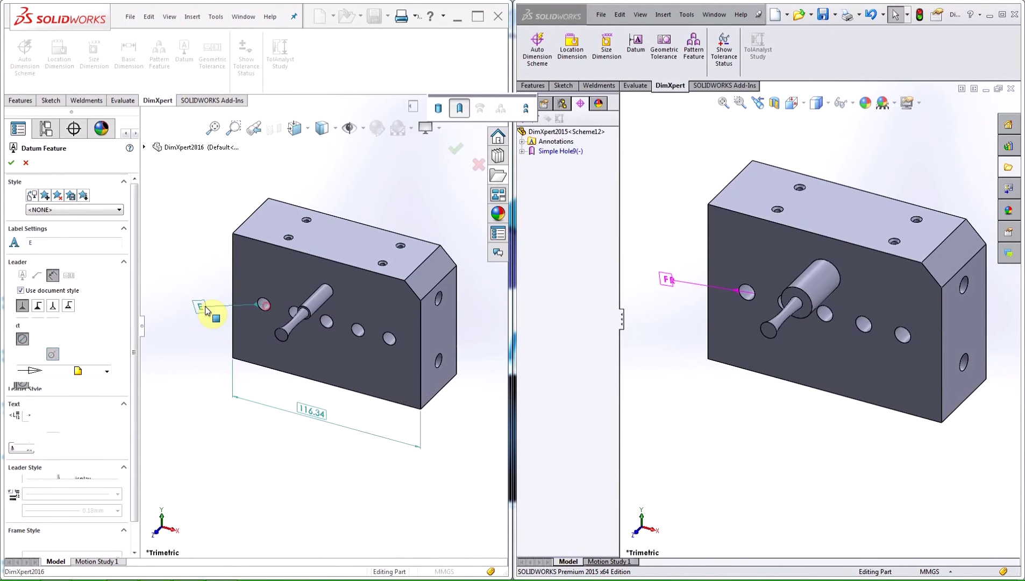
pyautogui.click(202, 300)
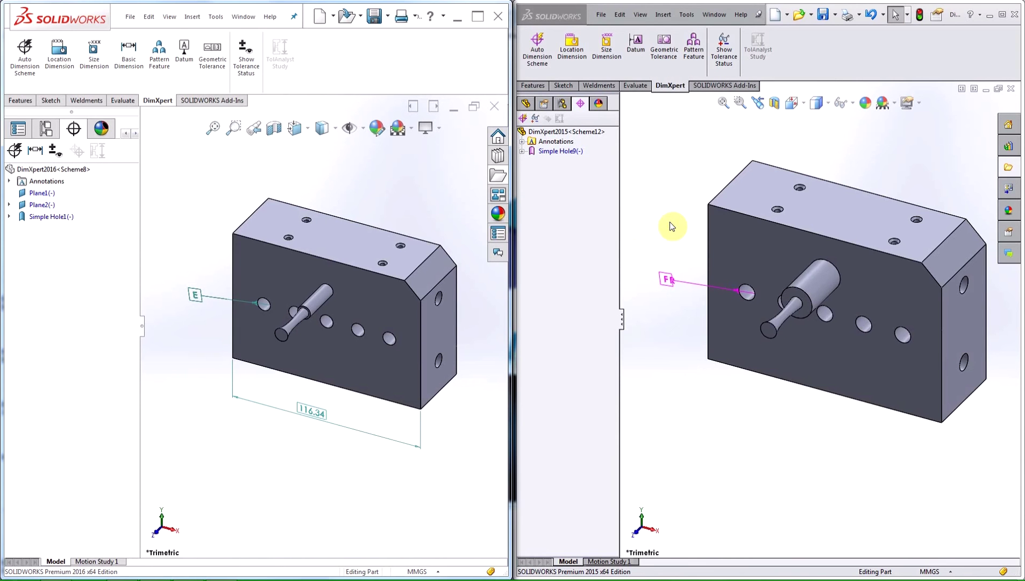
# - From Top view, add a 4× Ø2.79 ±0.25 countersink callout (Ø5.05 X 100°) to the 2015 block's holes
pyautogui.moveTo(672, 226); pyautogui.dragTo(665, 171, button='right')
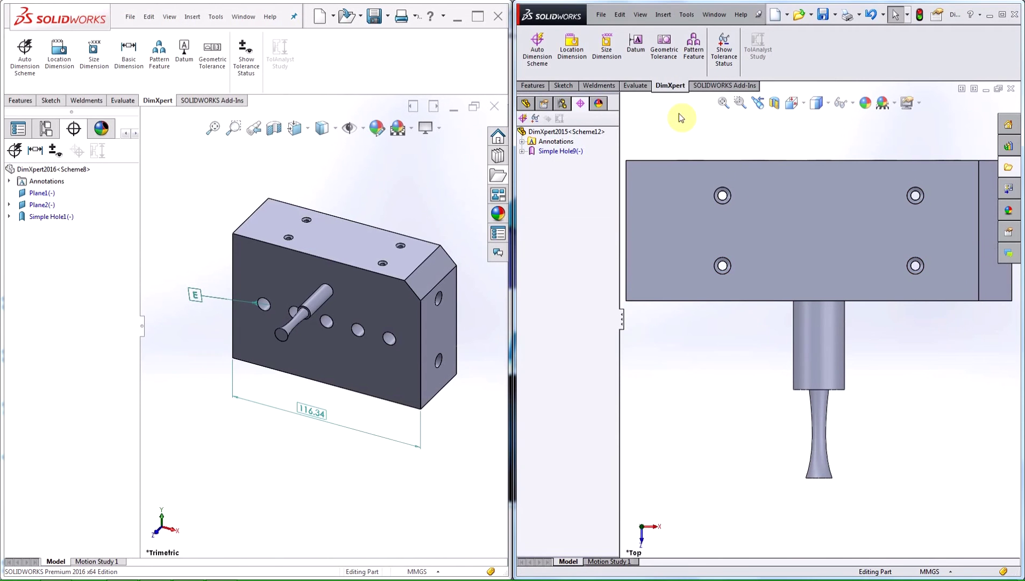
pyautogui.click(606, 47)
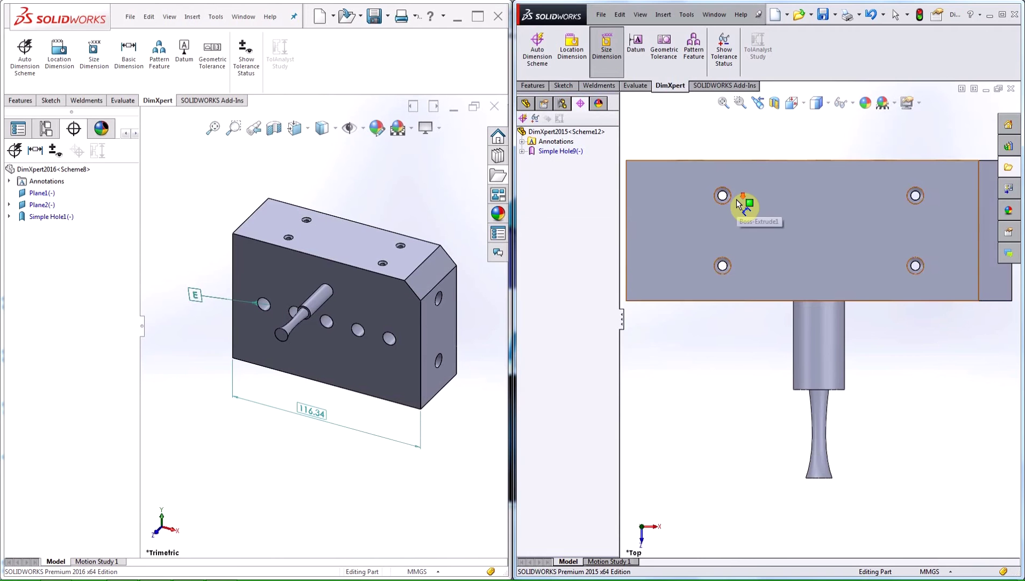
pyautogui.scroll(-3, 741, 204)
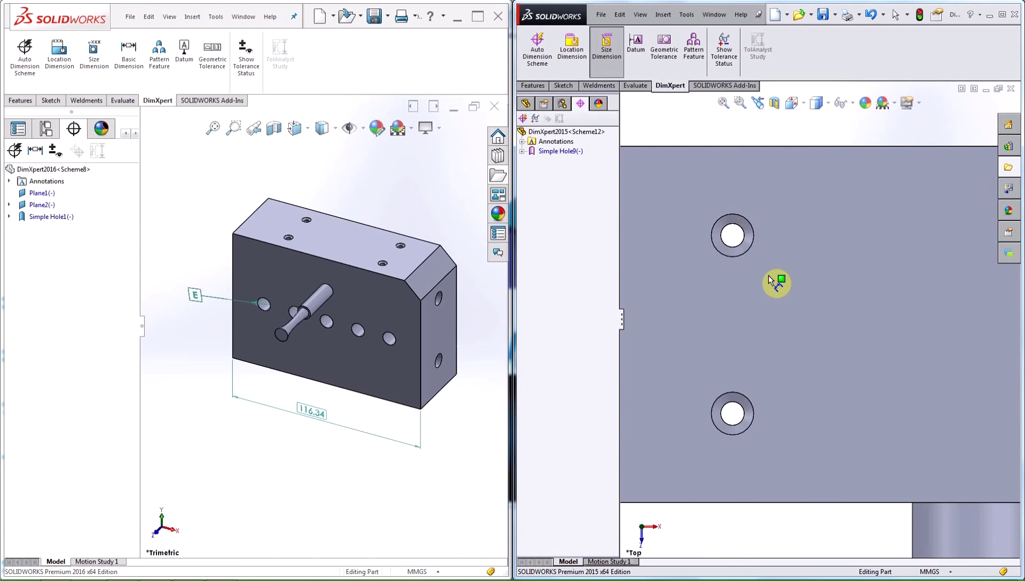
pyautogui.click(752, 254)
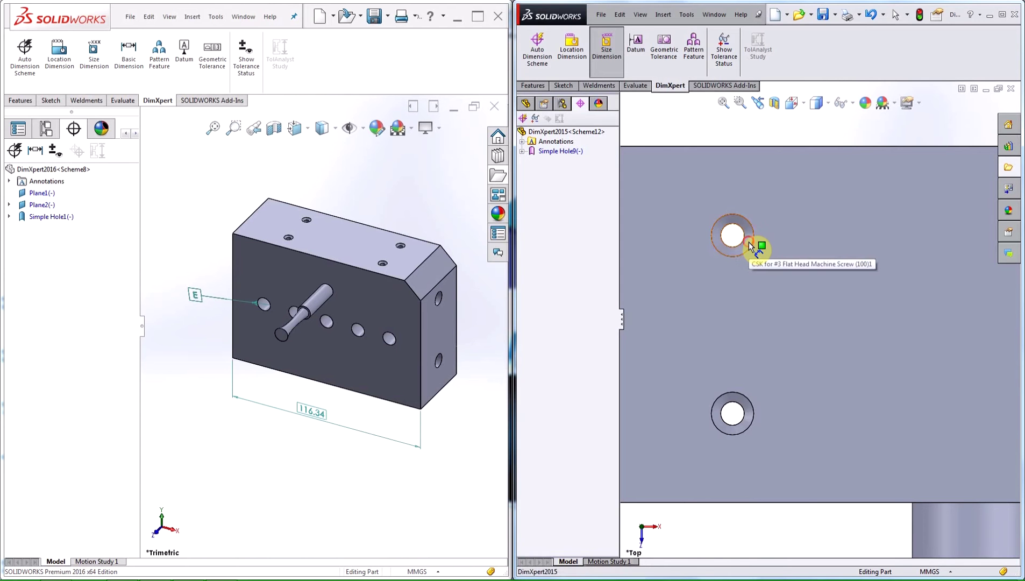
pyautogui.click(748, 242)
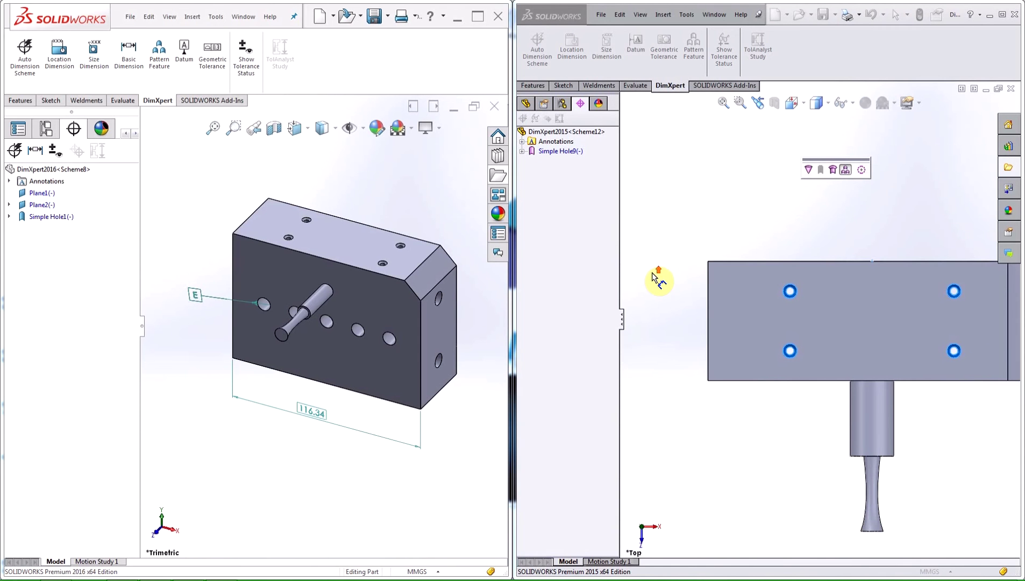
pyautogui.press('z')
pyautogui.click(644, 290)
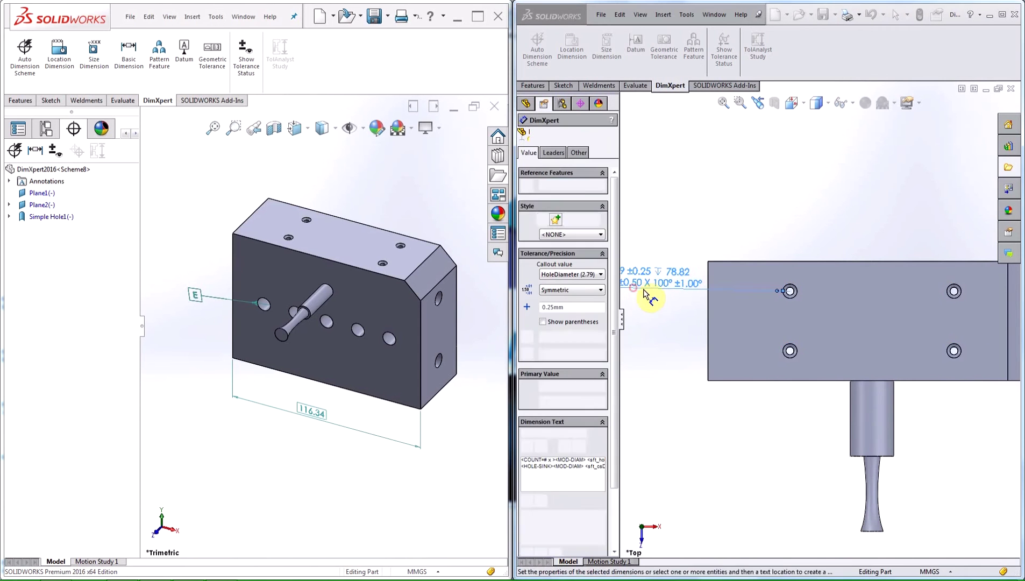
pyautogui.press('z')
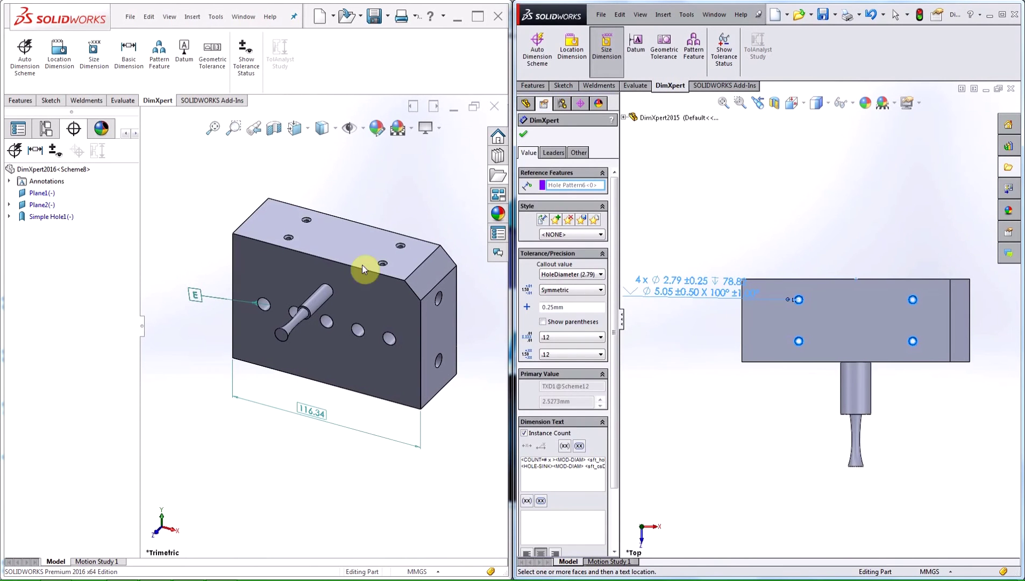
# - Add the 4X Ø2.79 ±0.25 countersink callout to the 2016 block's holes, then show the Right view
pyautogui.click(94, 53)
pyautogui.scroll(-10, 296, 223)
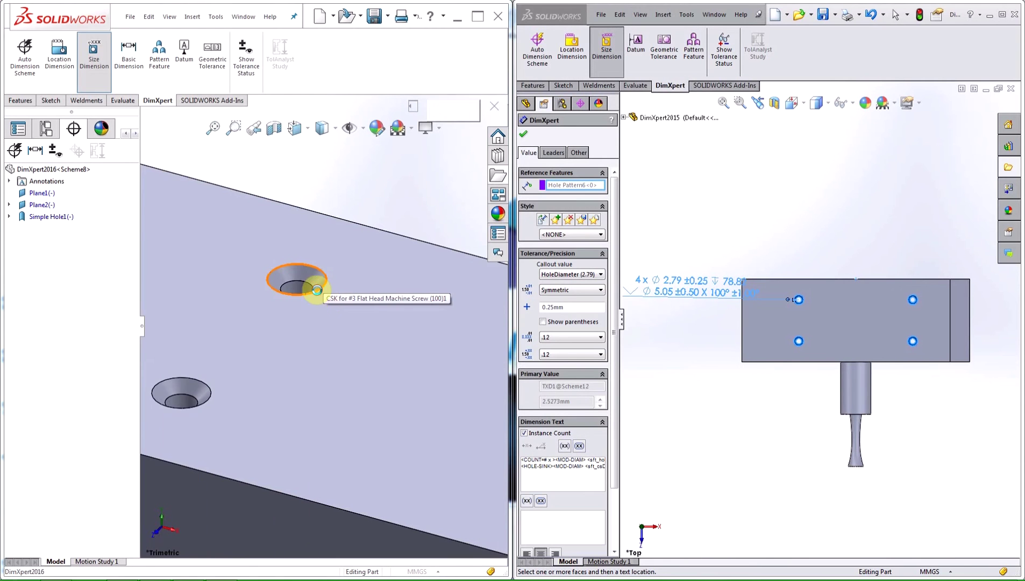
pyautogui.click(318, 295)
pyautogui.scroll(8, 301, 291)
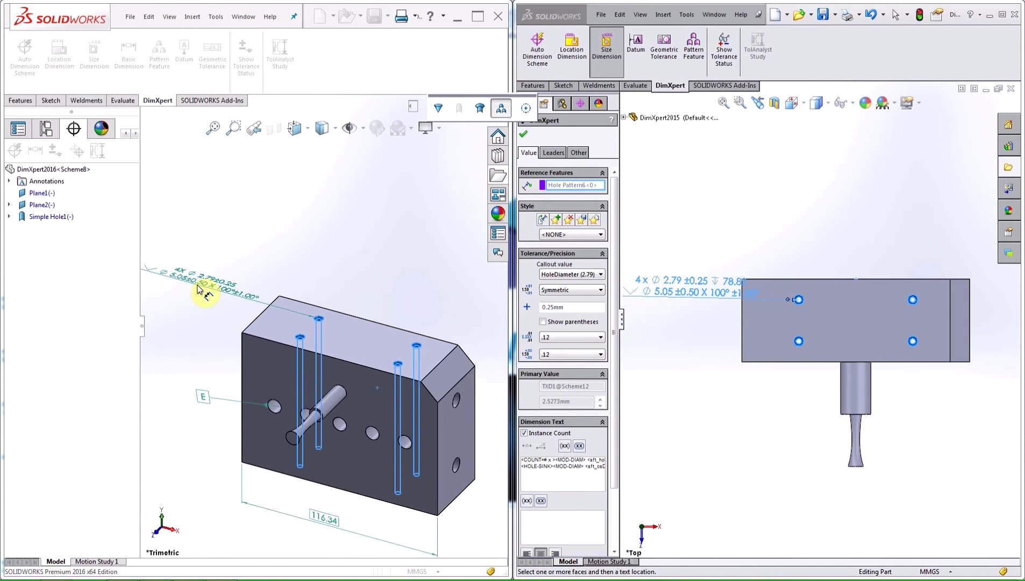
pyautogui.click(198, 289)
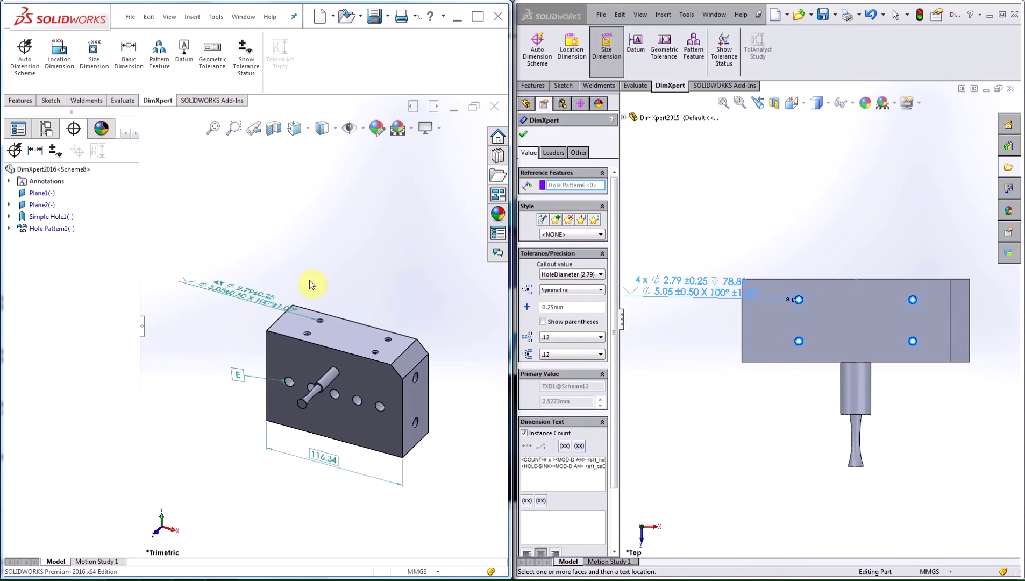
pyautogui.hotkey('ctrl', '4')
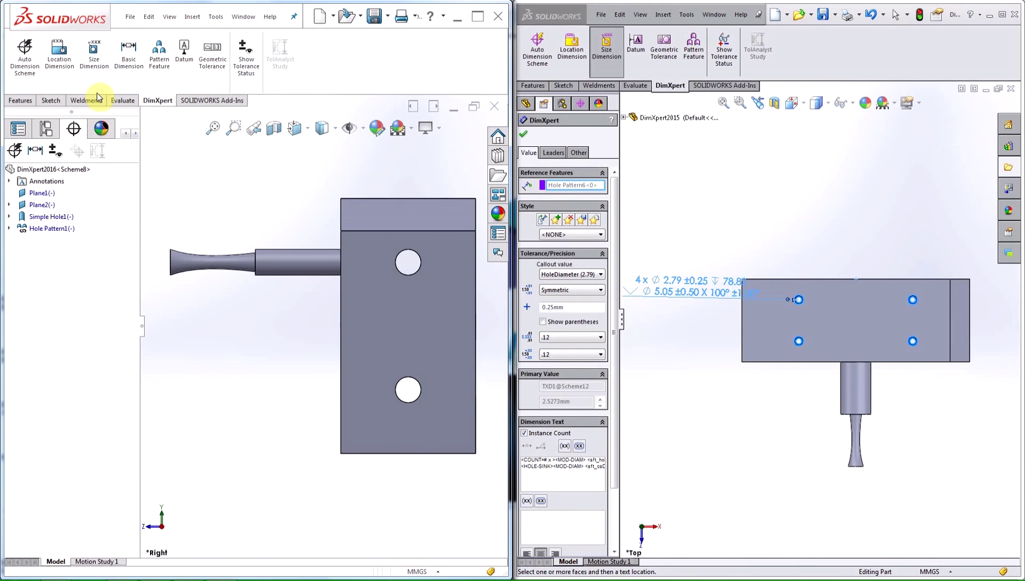
# - Dimension the 2016 shaft with 26.46 ±0.50 and 26.60 ±0.50 location dimensions above it
pyautogui.click(59, 51)
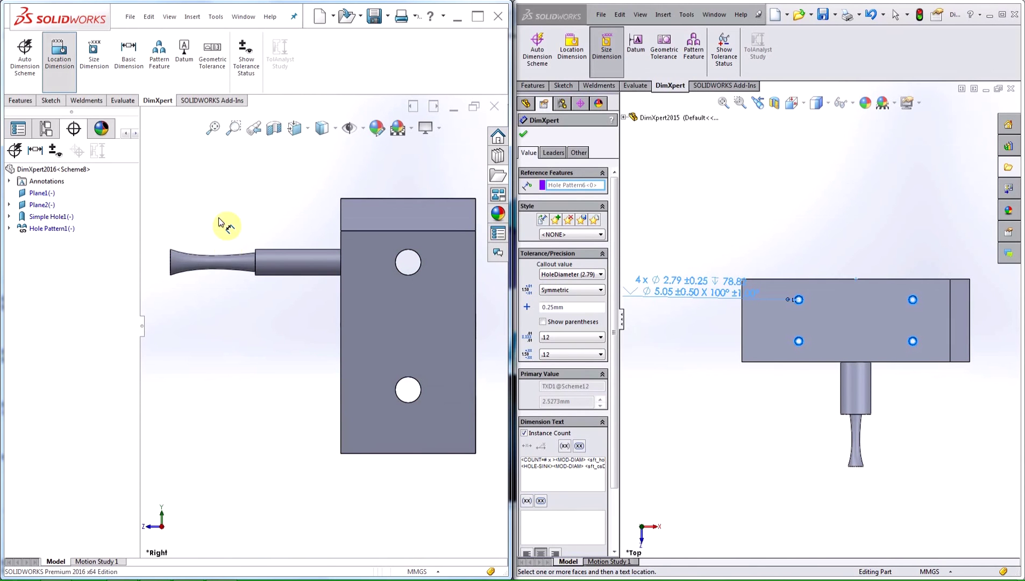
pyautogui.click(216, 255)
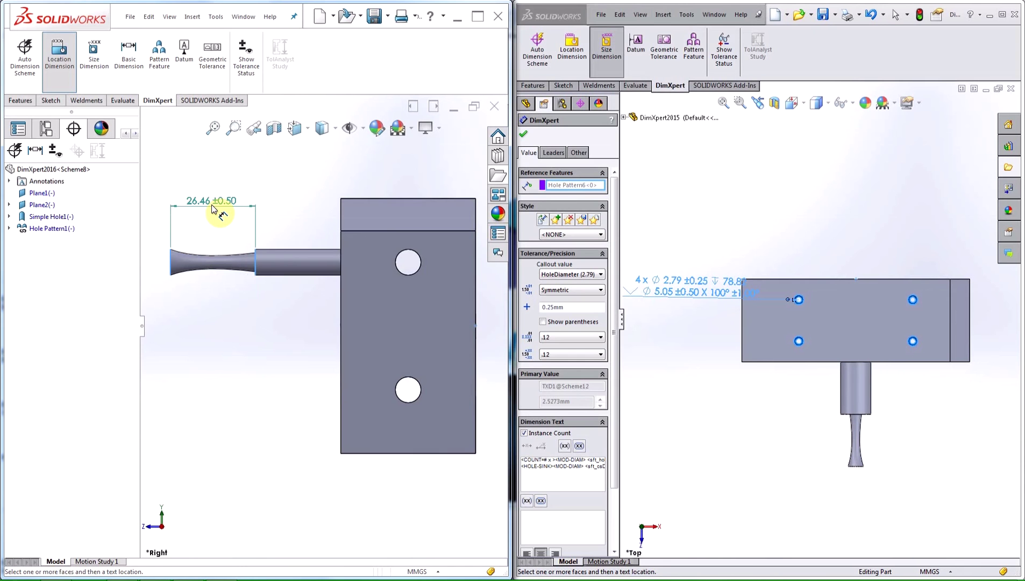
pyautogui.click(251, 217)
pyautogui.click(313, 255)
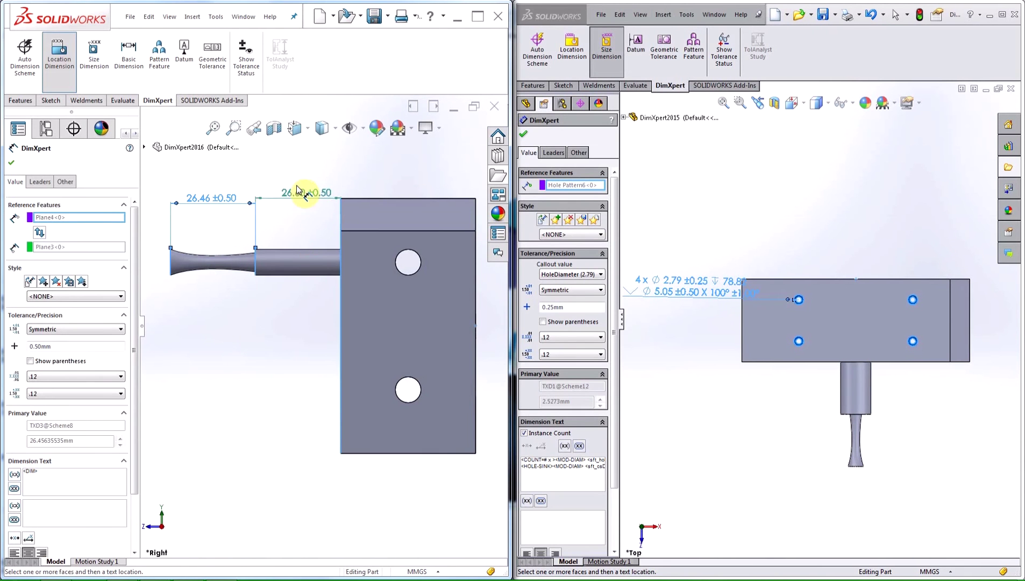
pyautogui.click(299, 181)
pyautogui.press('Escape')
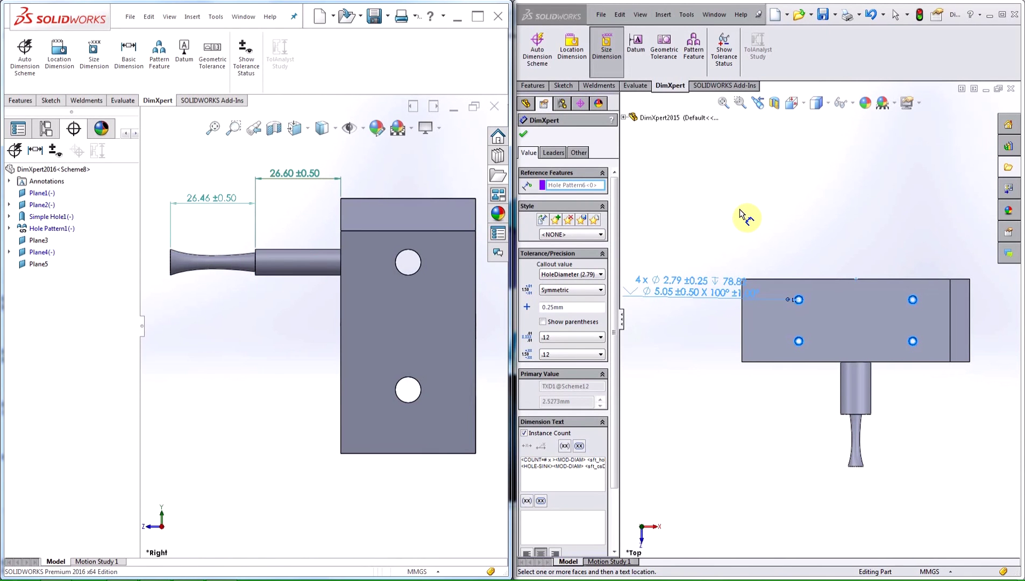
pyautogui.click(739, 209)
# - Add matching 26.60 ±0.50 and 26.46 ±0.50 location dimensions to the 2015 part's shaft
pyautogui.hotkey('ctrl', '4')
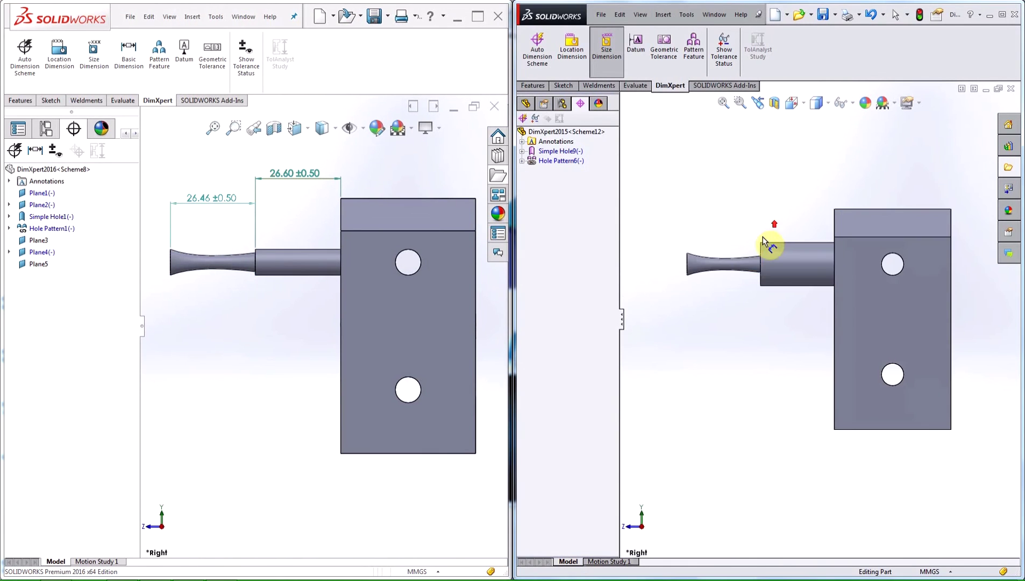
pyautogui.moveTo(755, 217)
pyautogui.mouseDown(button='right')
pyautogui.moveTo(801, 217)
pyautogui.moveTo(762, 224)
pyautogui.mouseUp(button='right')
pyautogui.moveTo(762, 224); pyautogui.dragTo(792, 229, button='middle')
pyautogui.click(769, 256)
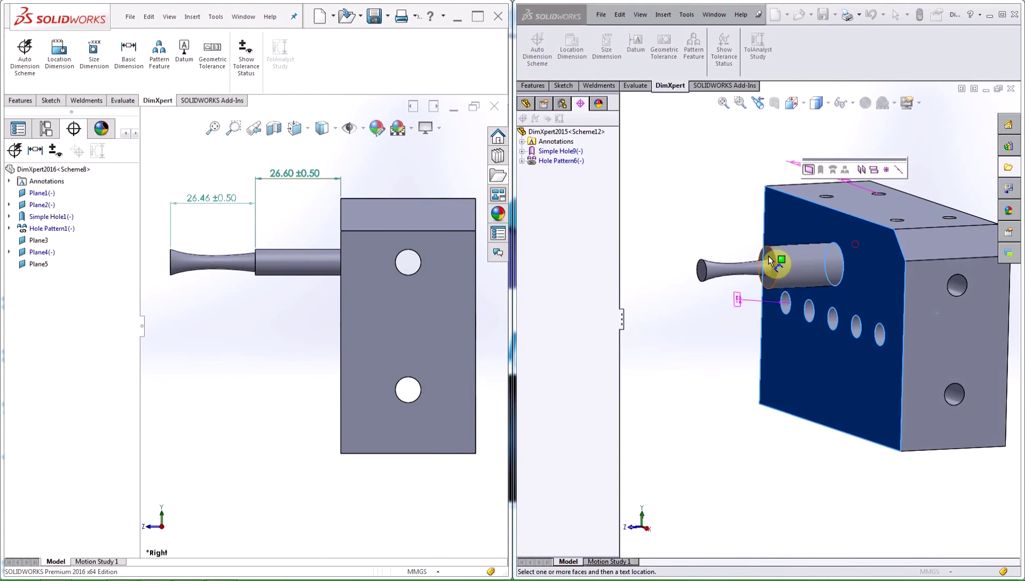
pyautogui.click(753, 171)
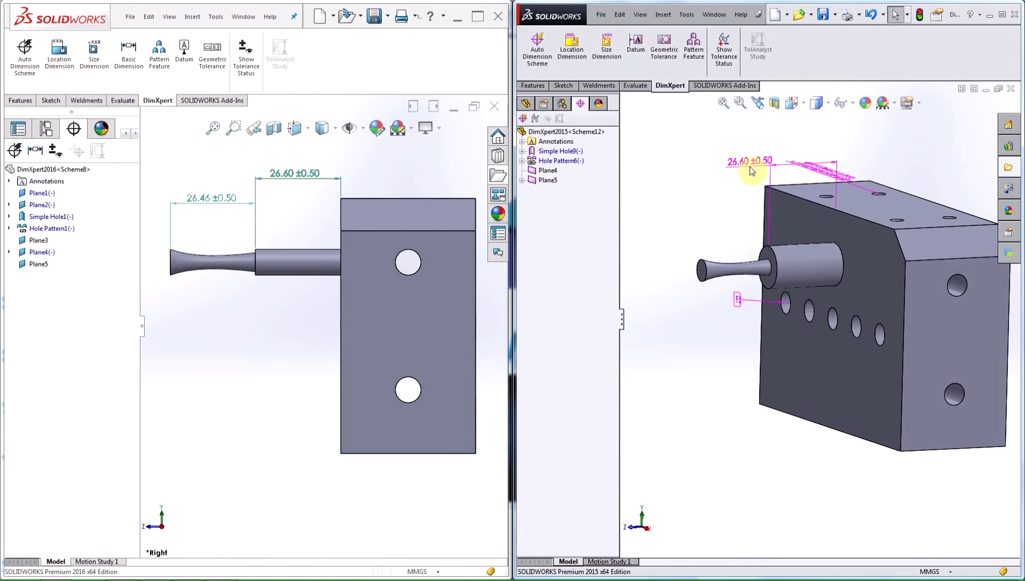
pyautogui.click(774, 261)
pyautogui.click(704, 265)
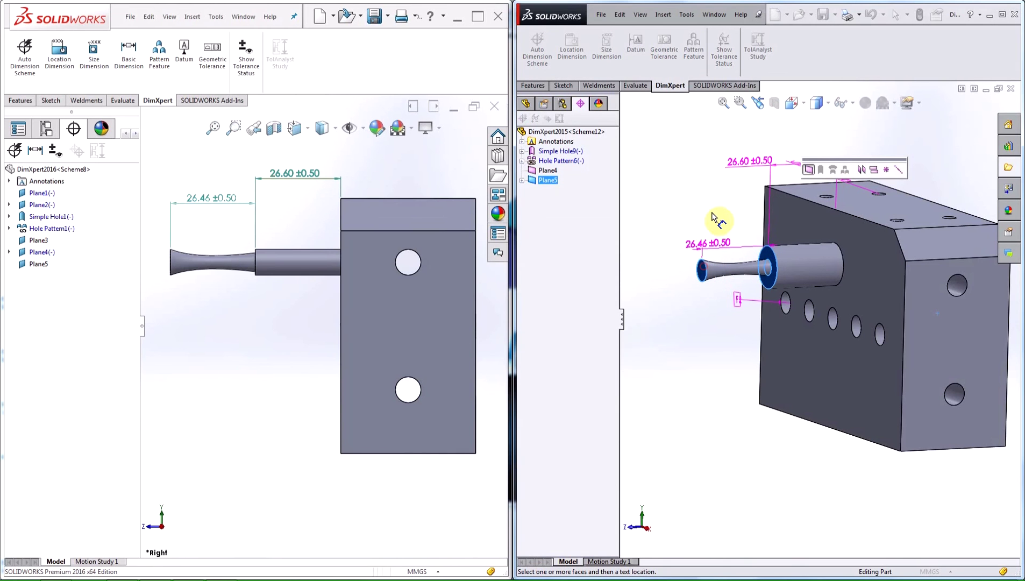
pyautogui.click(674, 215)
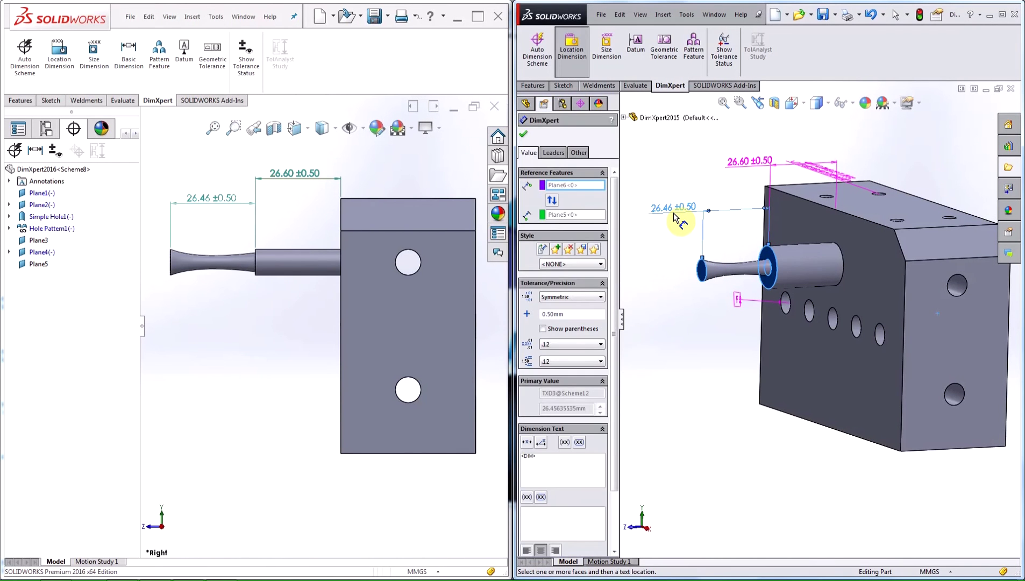
pyautogui.press('Escape')
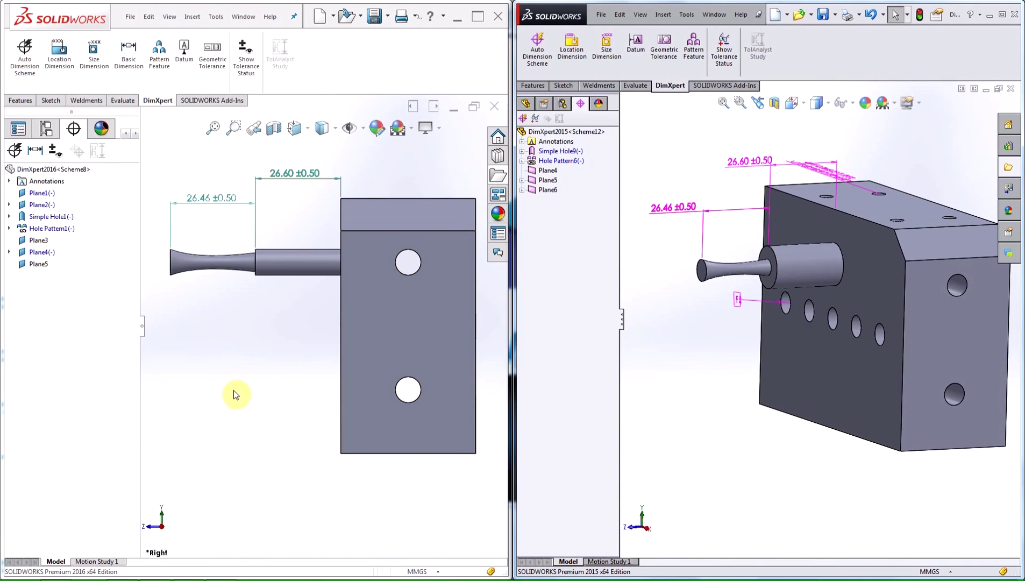
pyautogui.moveTo(258, 409); pyautogui.dragTo(278, 314, button='middle')
# - In Top view, add a 58.17 ±0.50 location dimension between two holes on the 2016 block
pyautogui.hotkey('ctrl', '5')
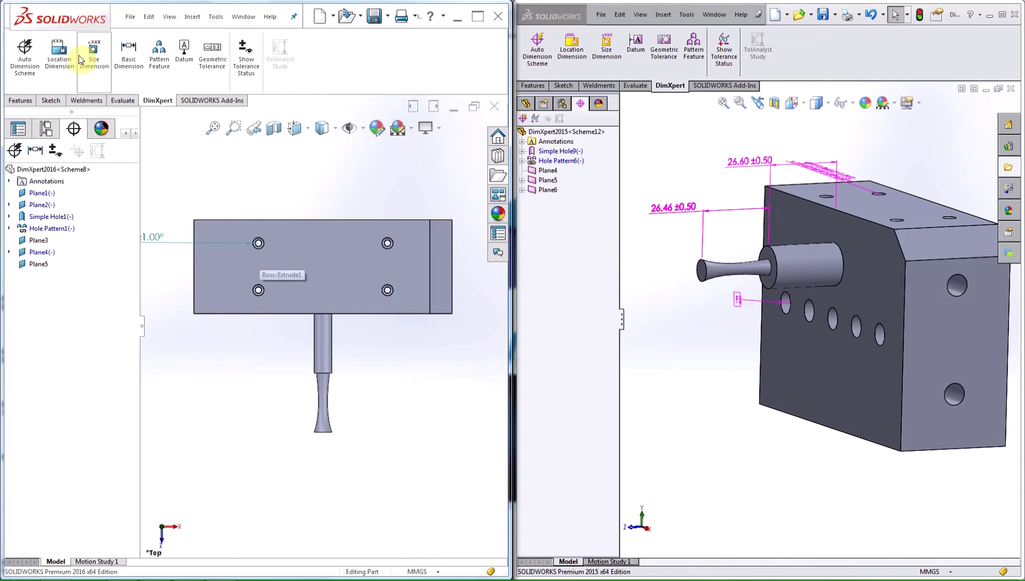
pyautogui.click(59, 54)
pyautogui.scroll(-3, 289, 264)
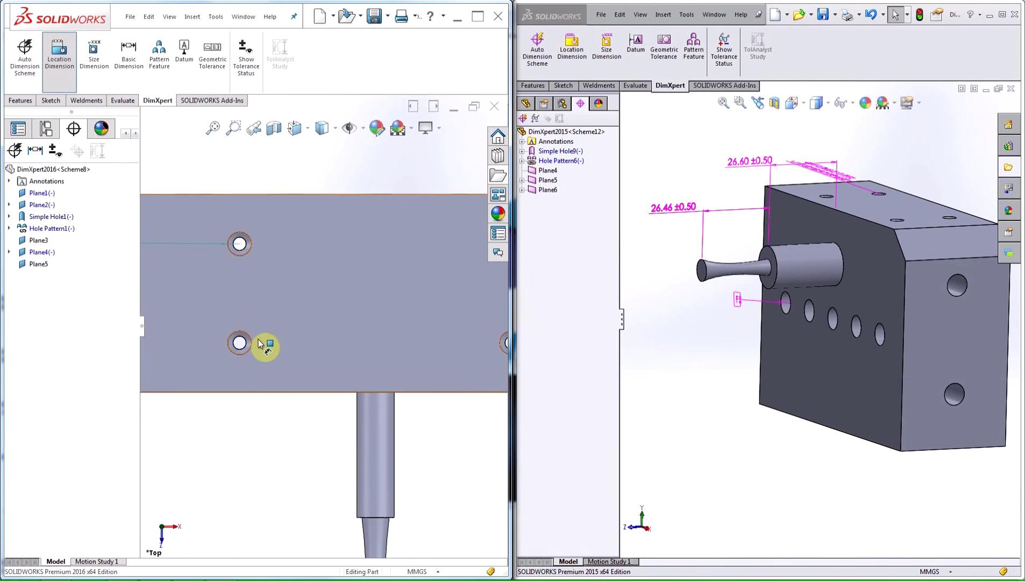
pyautogui.click(241, 342)
pyautogui.scroll(3, 367, 333)
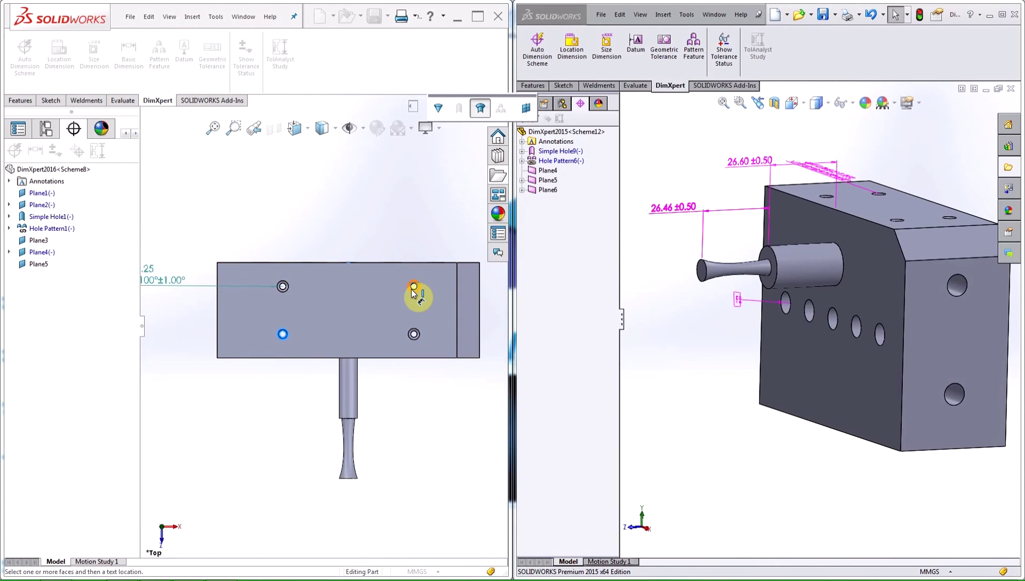
pyautogui.click(412, 289)
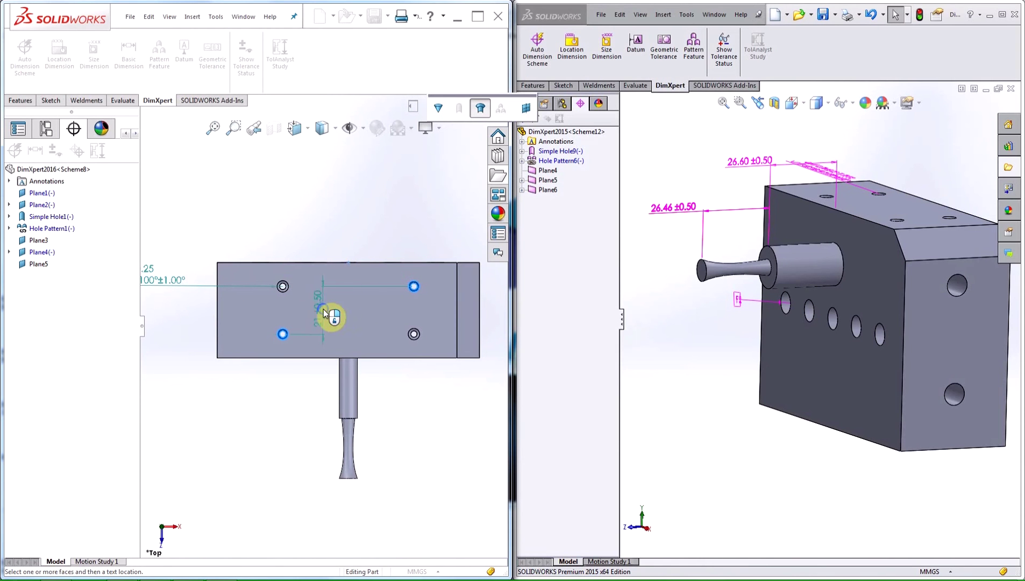
pyautogui.click(346, 220)
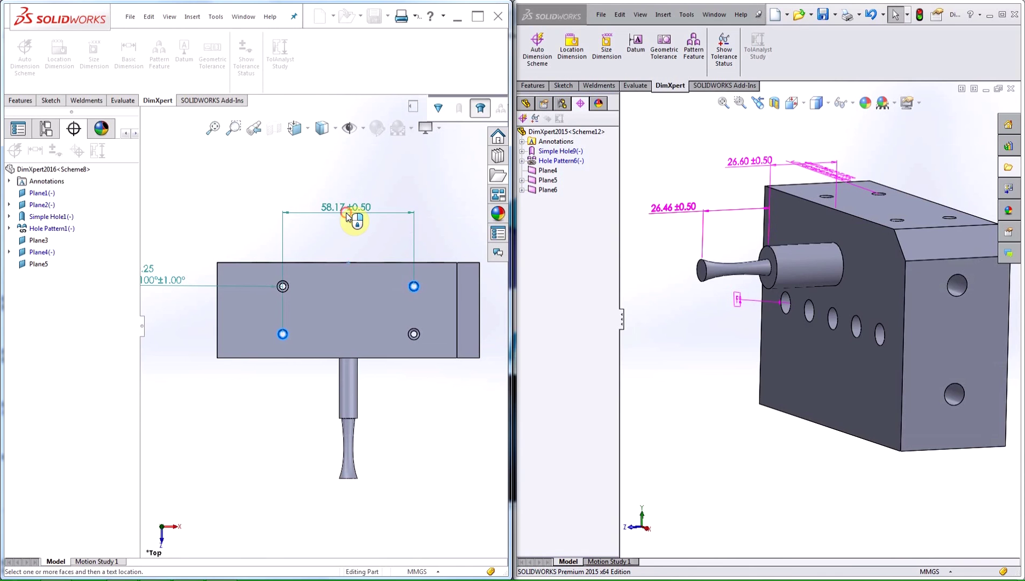
pyautogui.moveTo(728, 359); pyautogui.dragTo(725, 237, button='right')
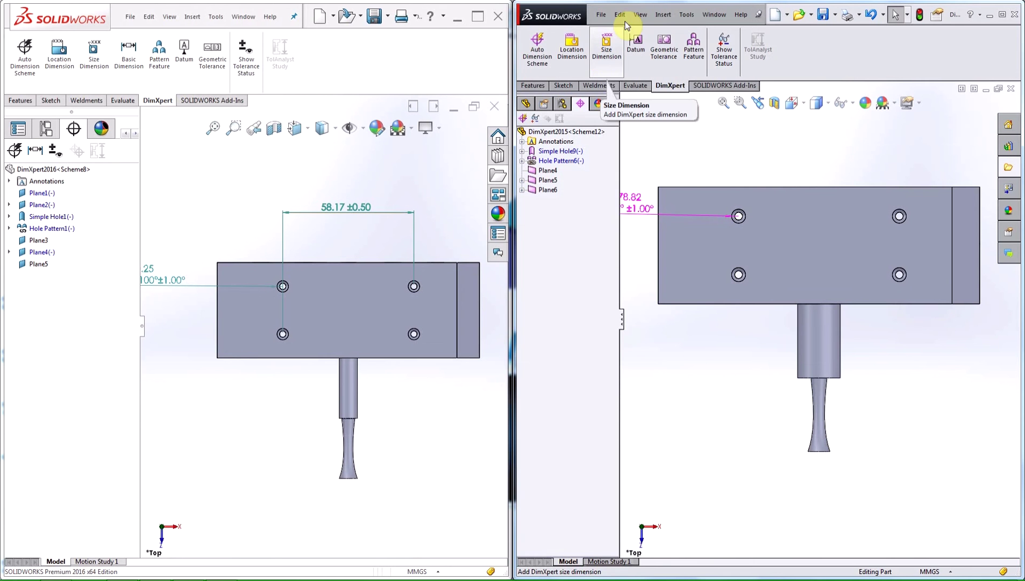
# - Show the 2015 part's DimXpert document properties in the Options dialog
pyautogui.click(686, 14)
pyautogui.click(710, 482)
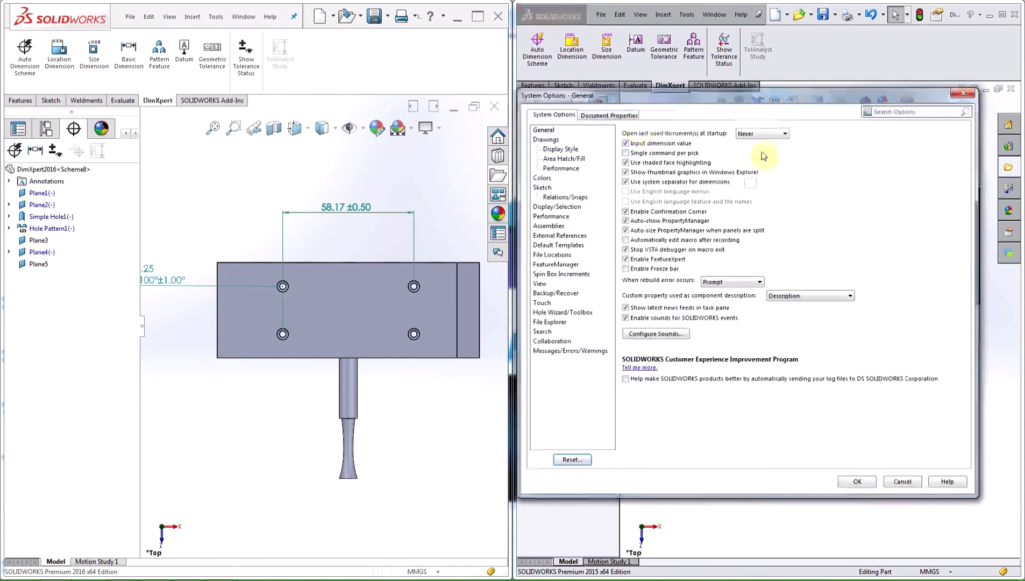
pyautogui.click(610, 115)
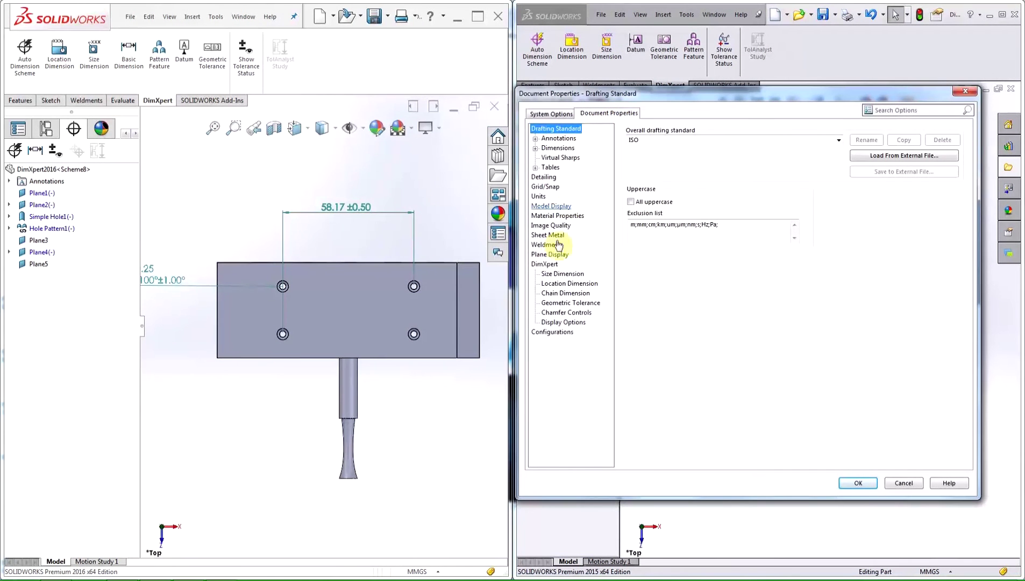
pyautogui.click(545, 264)
# - Show the 2016 part's DimXpert document properties, keeping ISO as the base standard
pyautogui.click(219, 183)
pyautogui.click(216, 17)
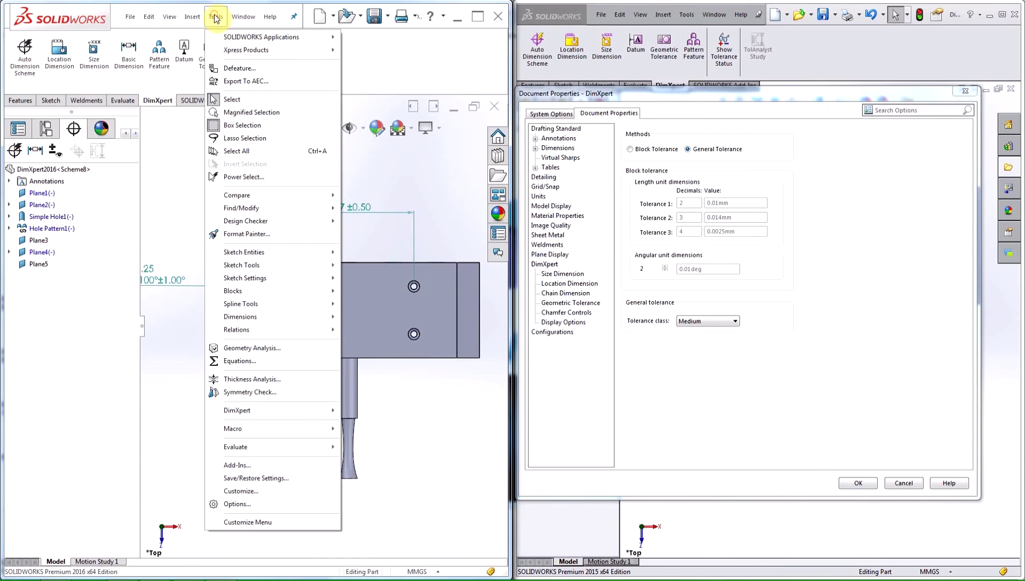
pyautogui.click(237, 506)
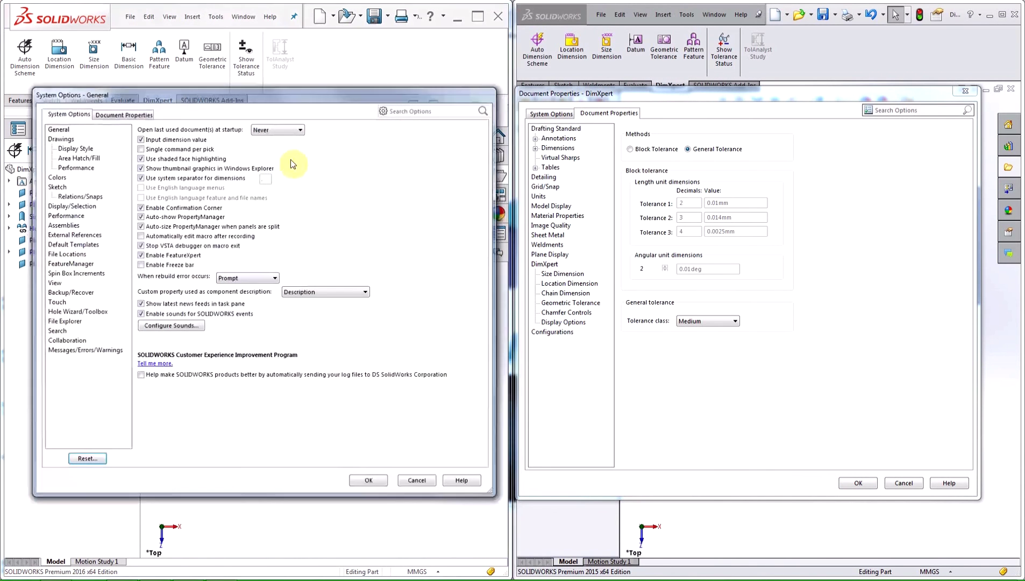
pyautogui.click(124, 113)
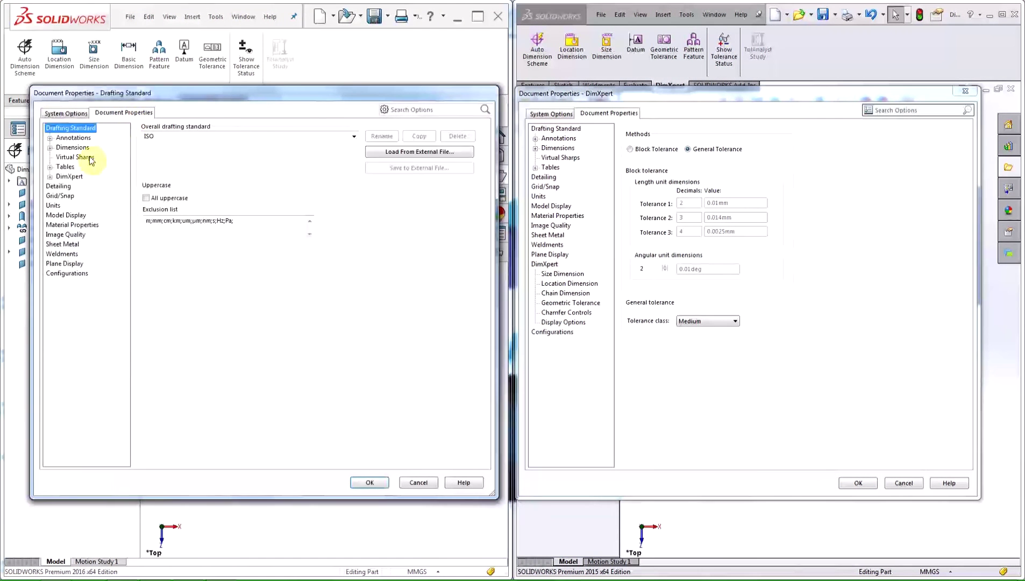
pyautogui.click(67, 176)
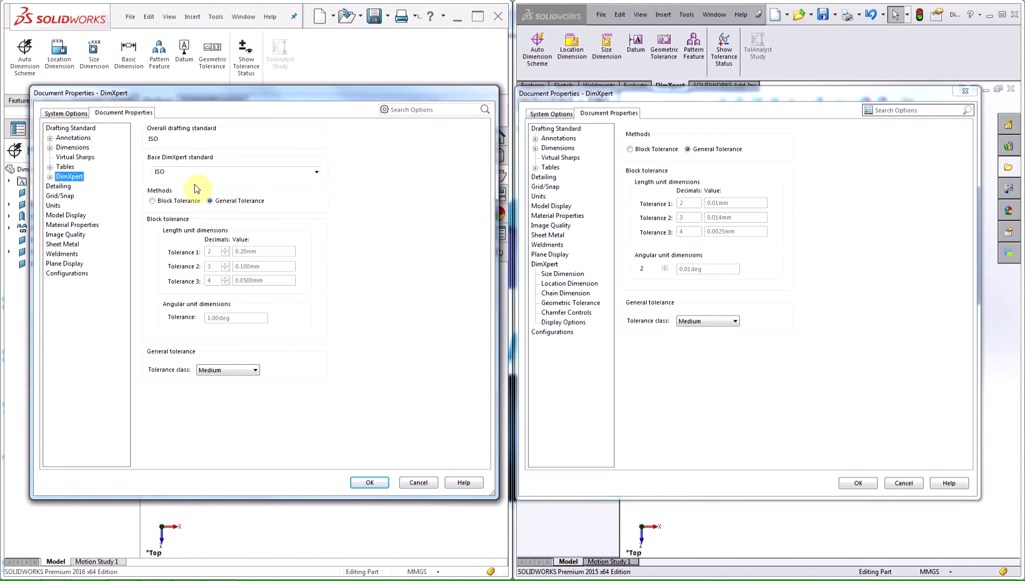
pyautogui.click(319, 172)
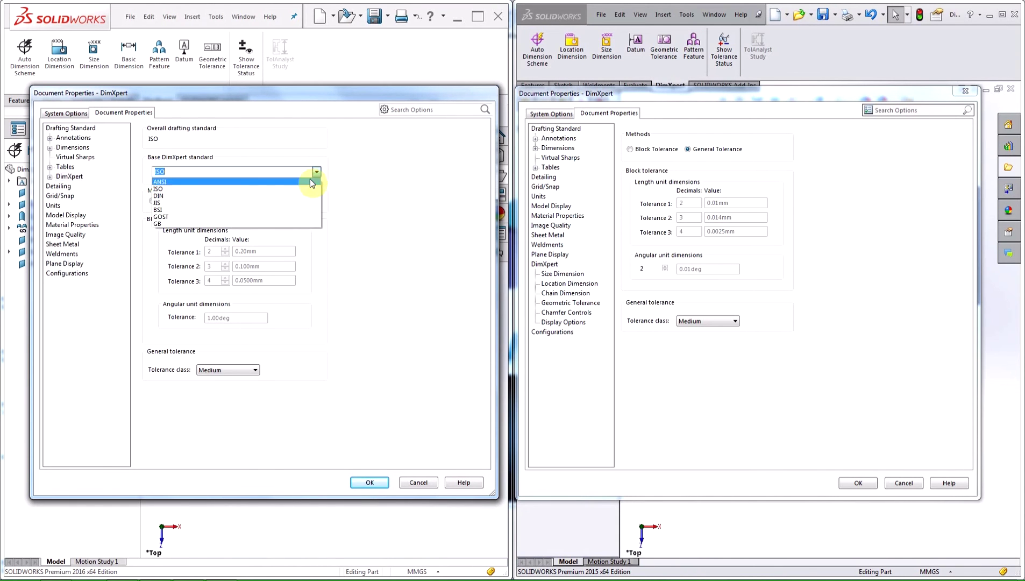
pyautogui.click(221, 188)
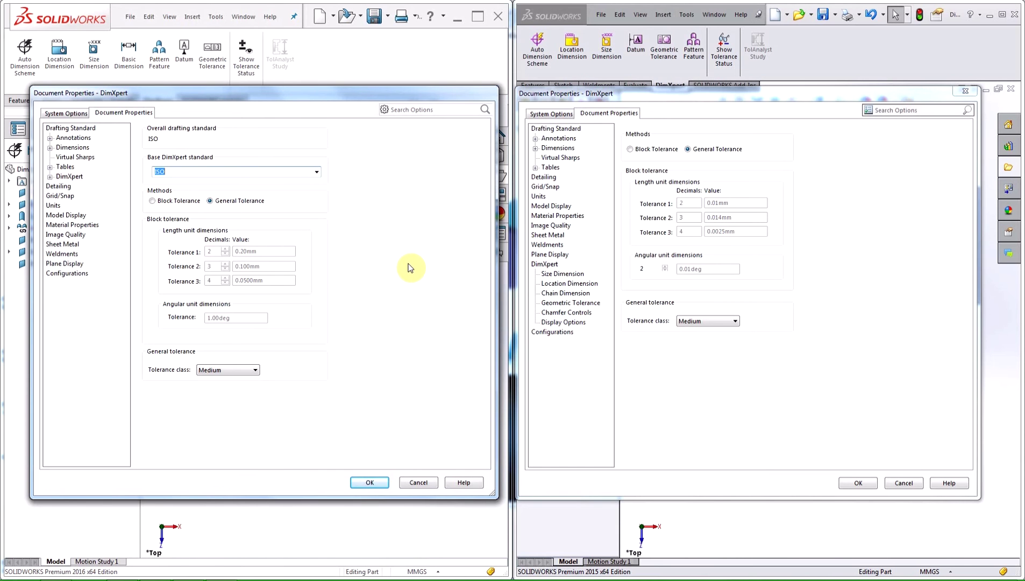
# - Cancel Document Properties, maximize the 2016 part window, and rotate to a trimetric view
pyautogui.click(419, 482)
pyautogui.click(477, 17)
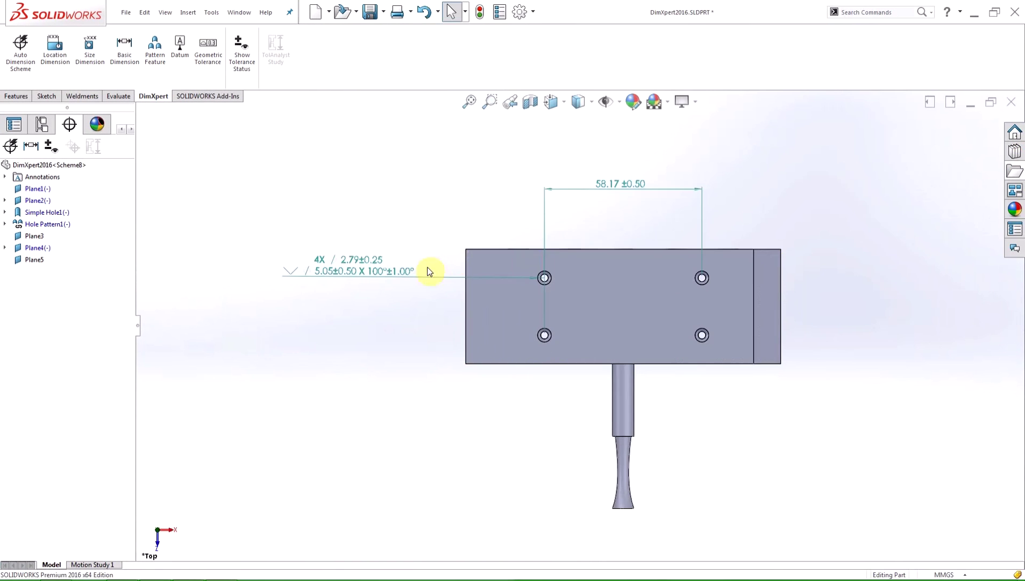
pyautogui.moveTo(408, 373); pyautogui.dragTo(387, 278, button='middle')
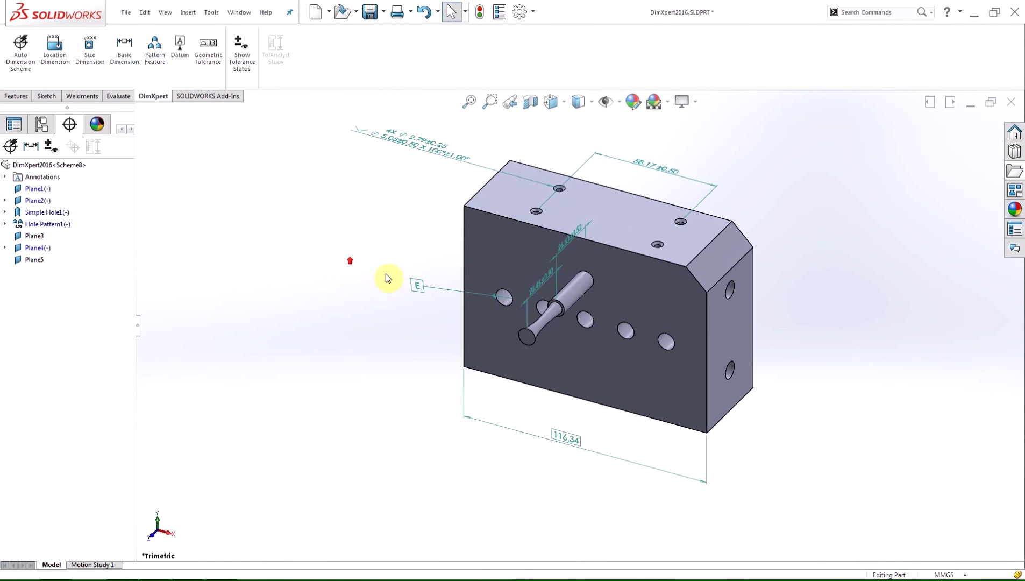
# - Delete the whole DimXpert scheme with all its features, dimensions and tolerances
pyautogui.rightClick(60, 166)
pyautogui.click(89, 185)
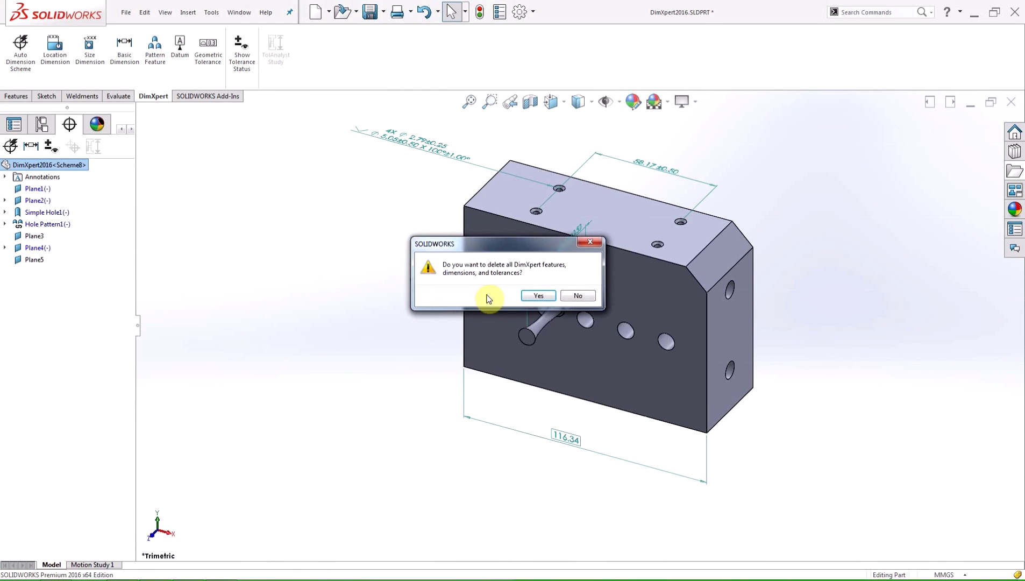
pyautogui.click(538, 297)
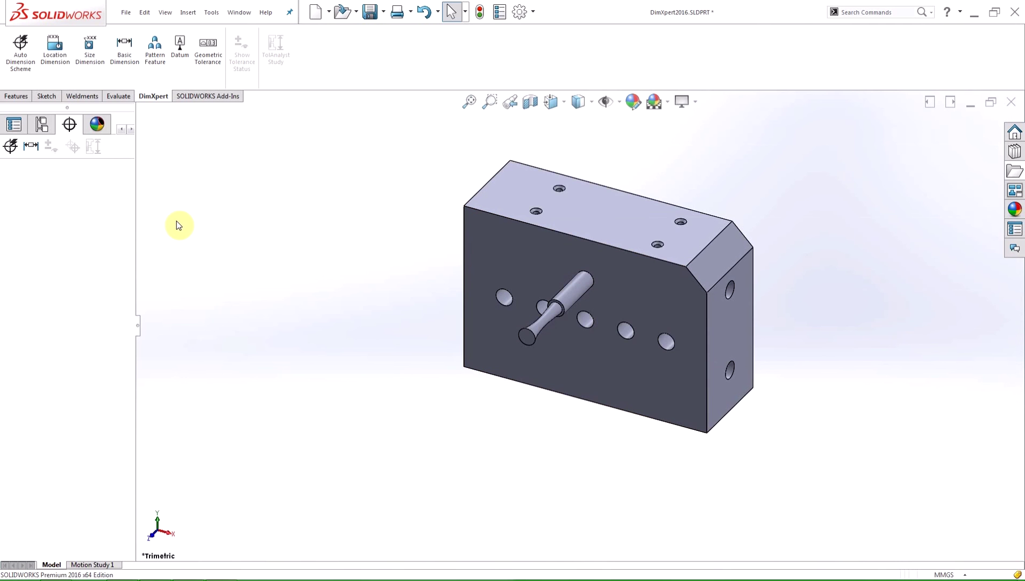
# - Run a geometric Auto Dimension Scheme with right, front and bottom faces as primary, secondary, tertiary datums
pyautogui.click(9, 146)
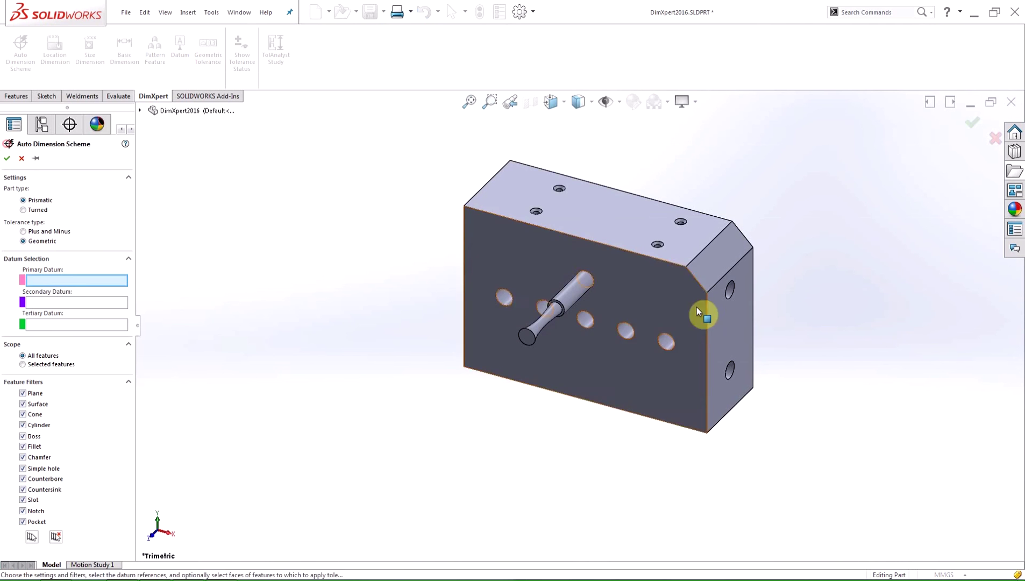
pyautogui.click(740, 322)
pyautogui.click(685, 318)
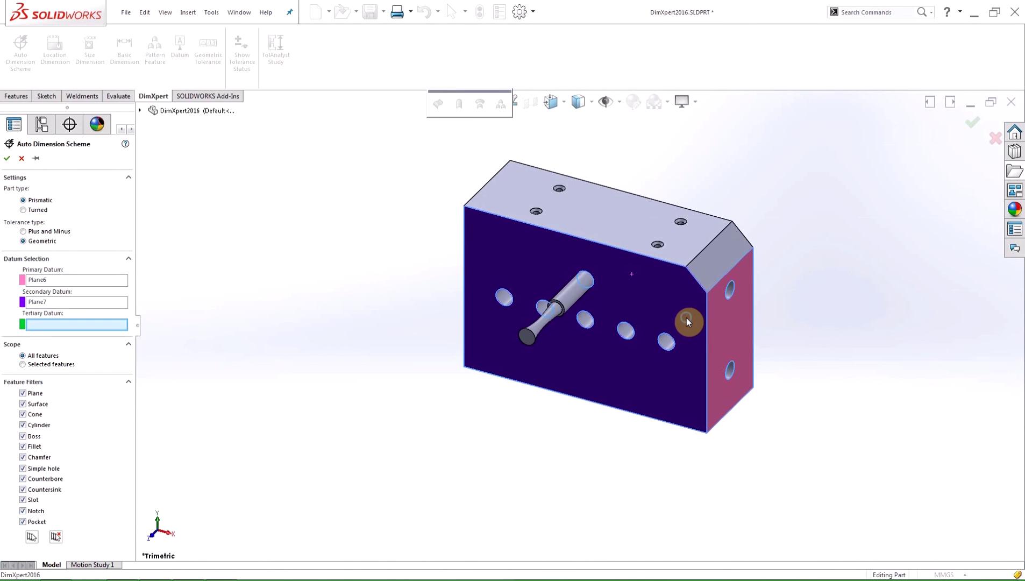
pyautogui.moveTo(685, 320); pyautogui.dragTo(678, 397, button='middle')
pyautogui.click(698, 399)
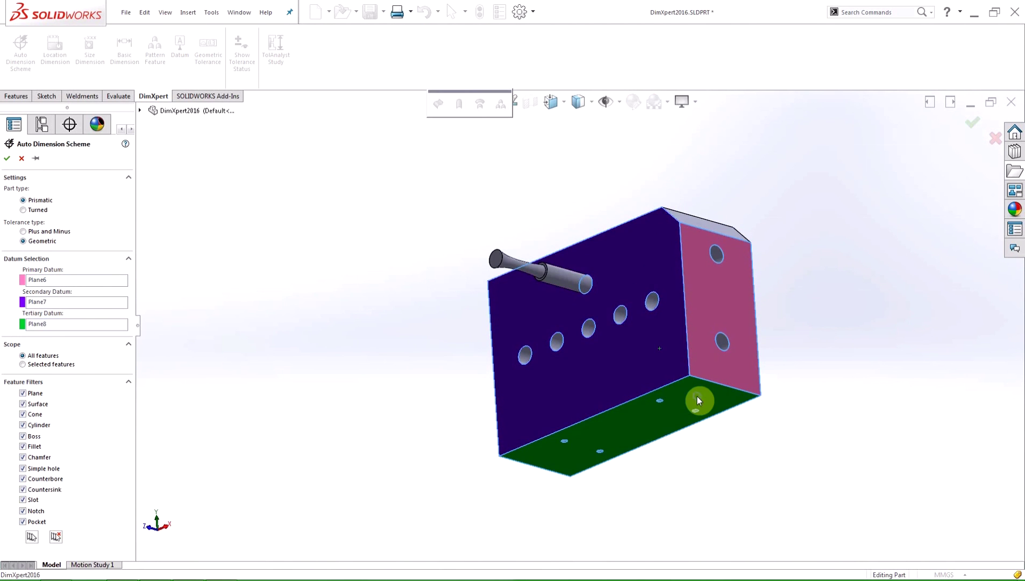
pyautogui.click(7, 158)
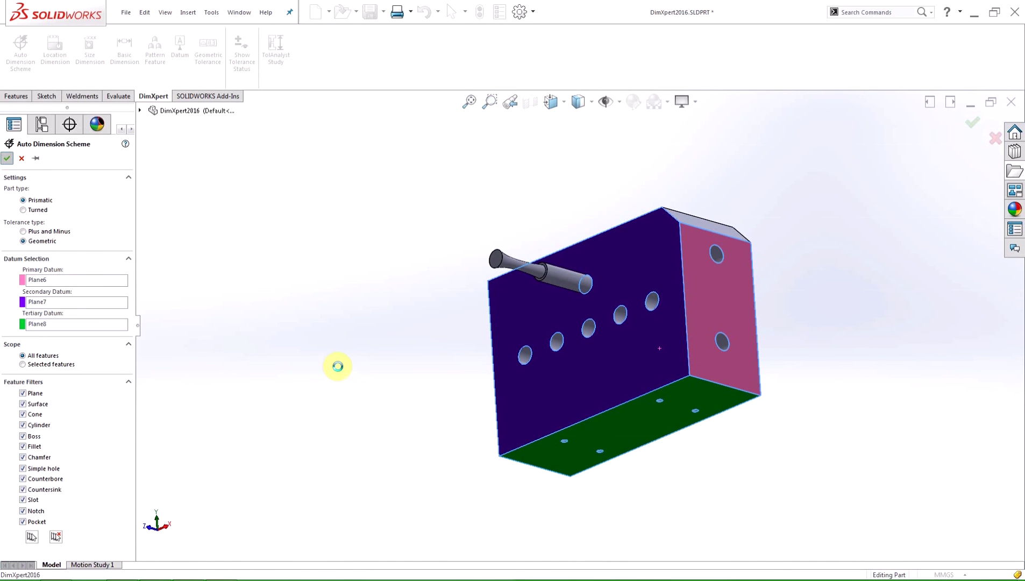
# - Turn off tolerance status colouring so the block shows in normal grey
pyautogui.hotkey('ctrl', '4')
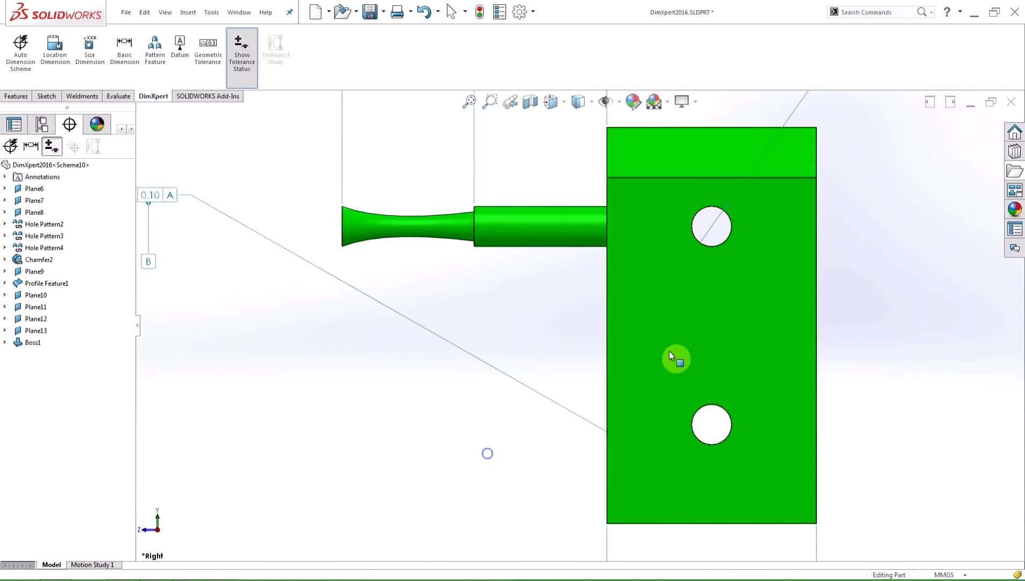
pyautogui.hotkey('ctrl', 'shift', 'z')
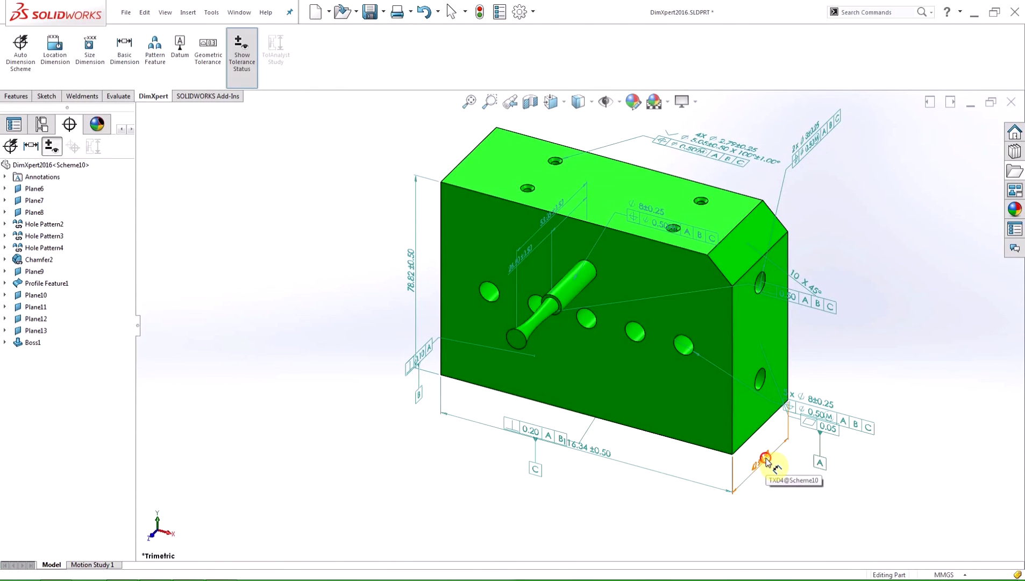
pyautogui.press('Escape')
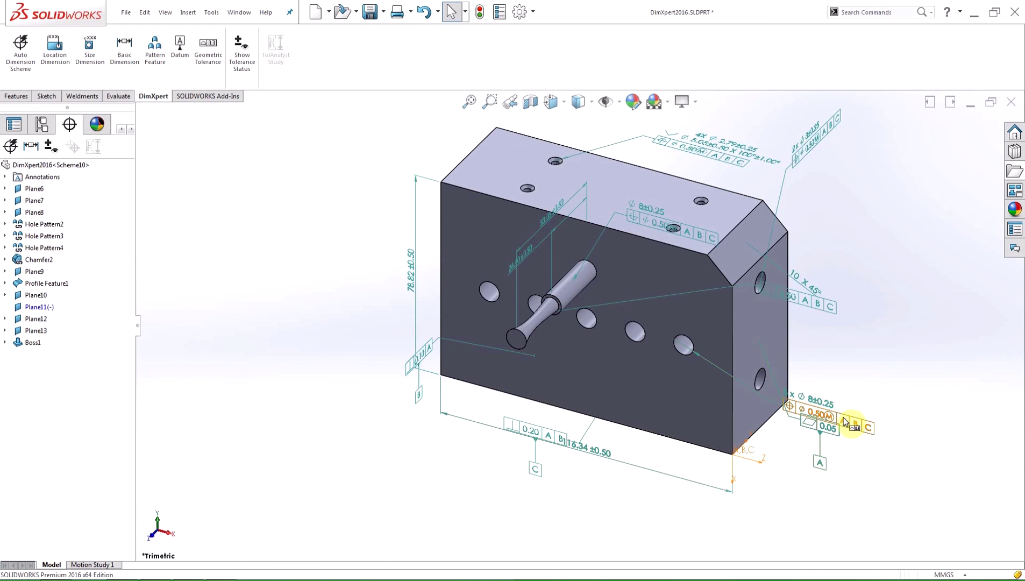
# - Inspect the 0.05 feature control frame in the Geometric Tolerance PropertyManager, then close it
pyautogui.doubleClick(826, 427)
pyautogui.scroll(-4, 766, 457)
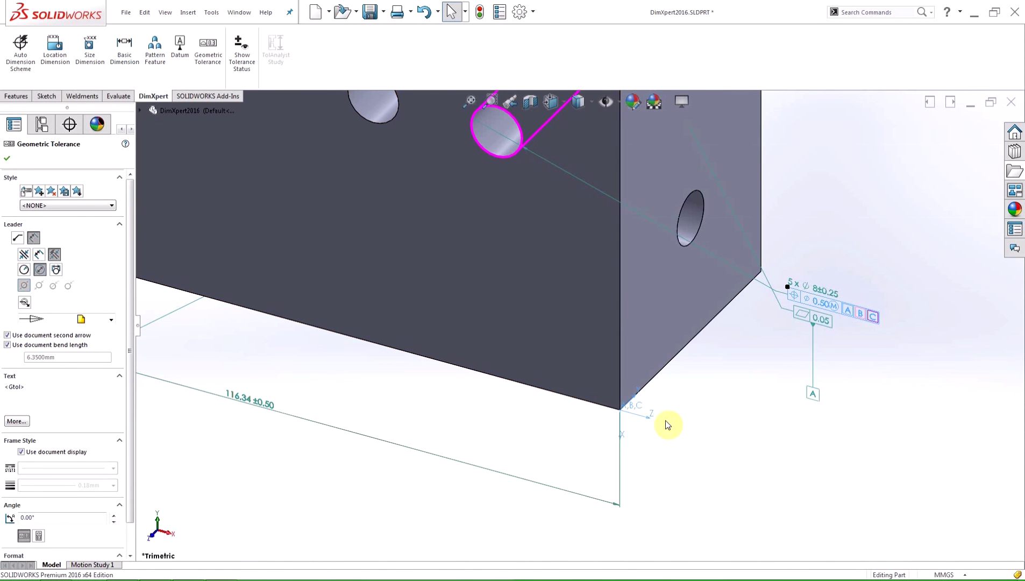
pyautogui.scroll(8, 685, 439)
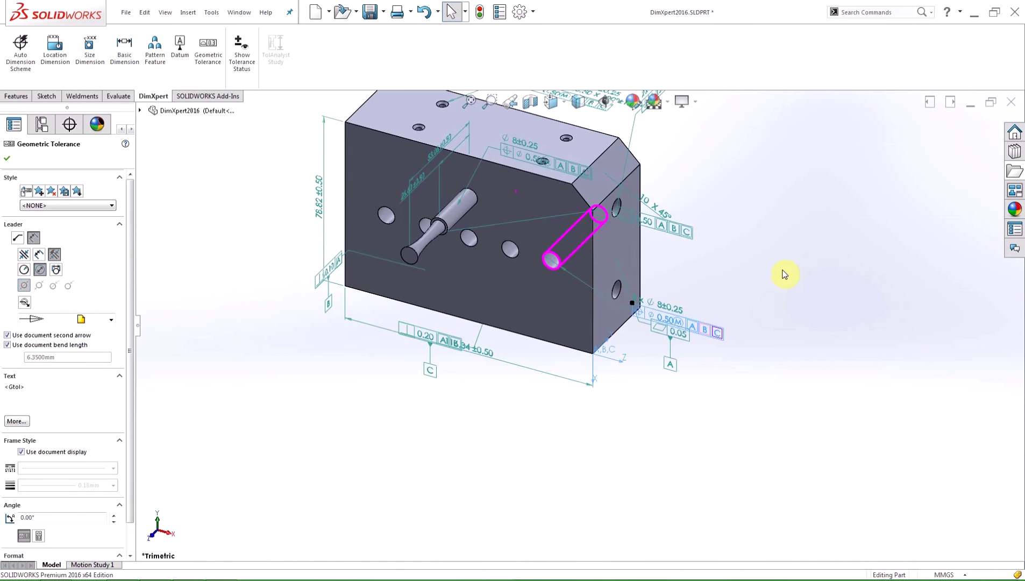
pyautogui.press('Escape')
# - Make a new assembly Assem1 from the part and show its DimXpertManager tree
pyautogui.click(328, 13)
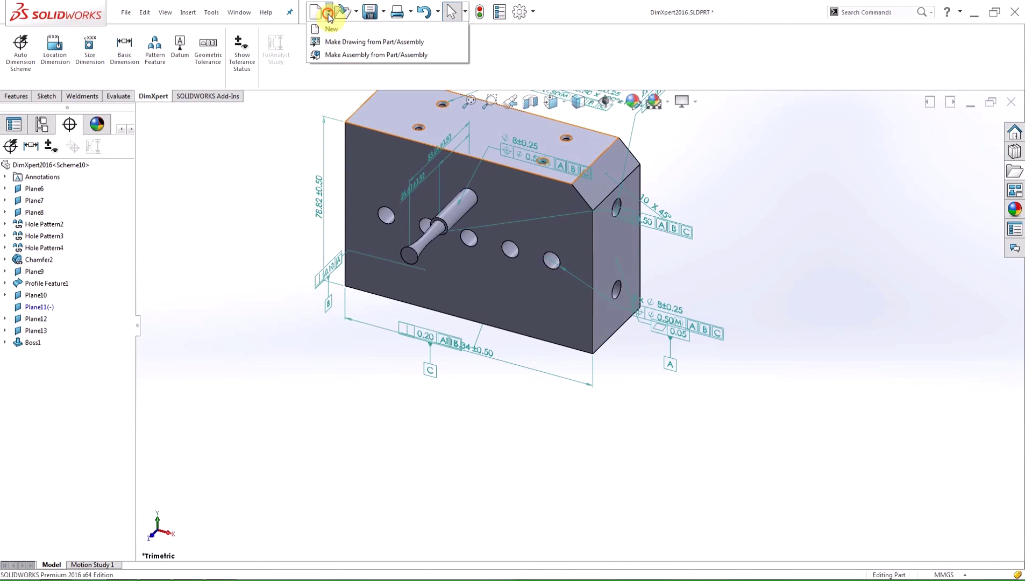
pyautogui.click(336, 55)
pyautogui.click(380, 401)
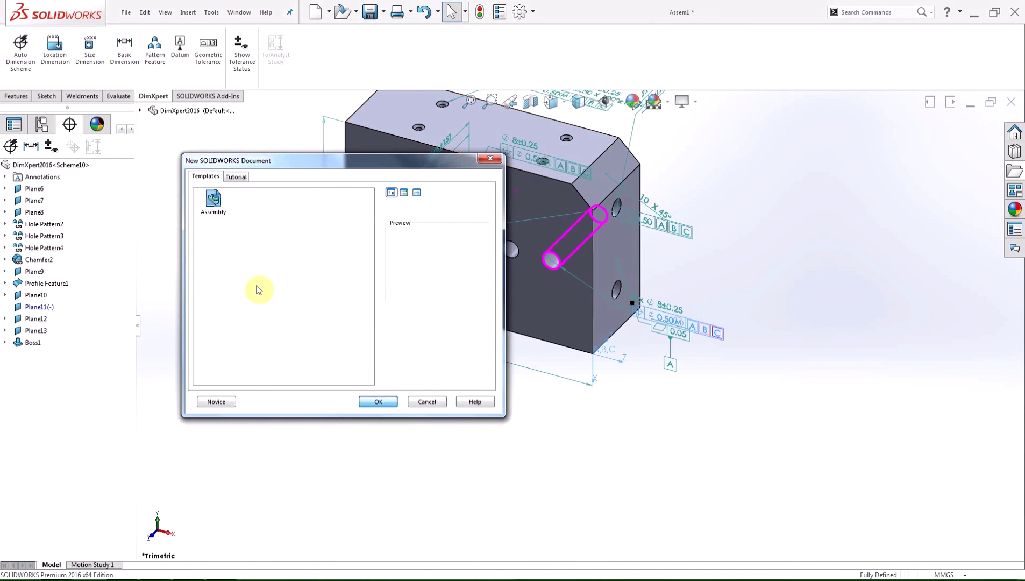
pyautogui.click(98, 146)
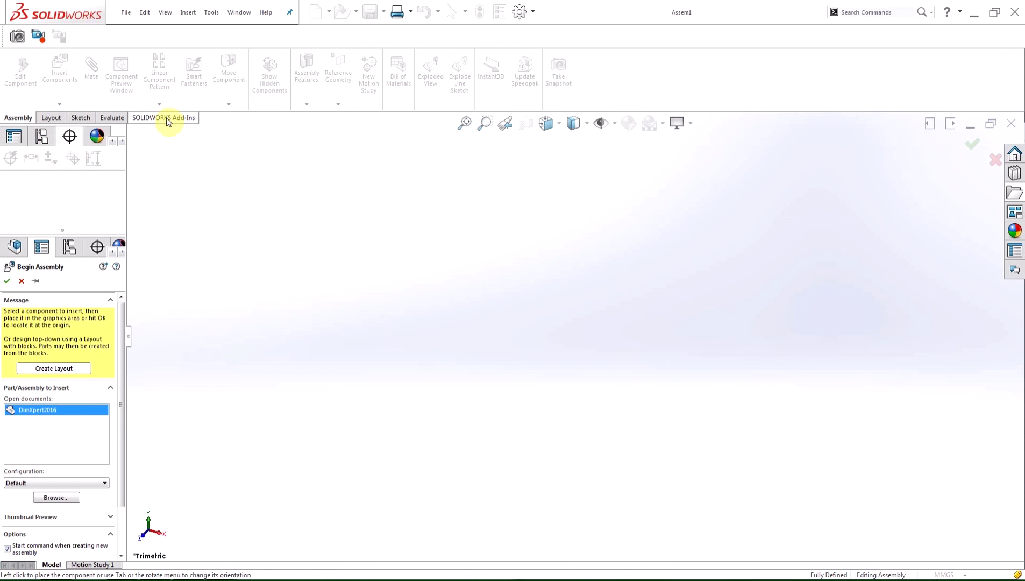
# - Enable the DimXpert toolbar, float it over the workspace, and cancel Begin Assembly
pyautogui.rightClick(663, 96)
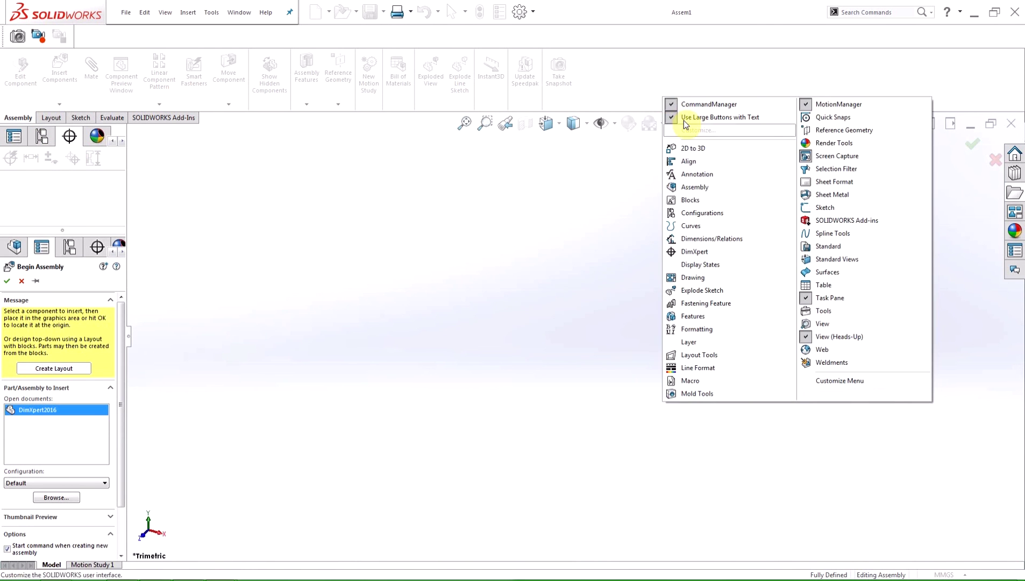
pyautogui.click(692, 250)
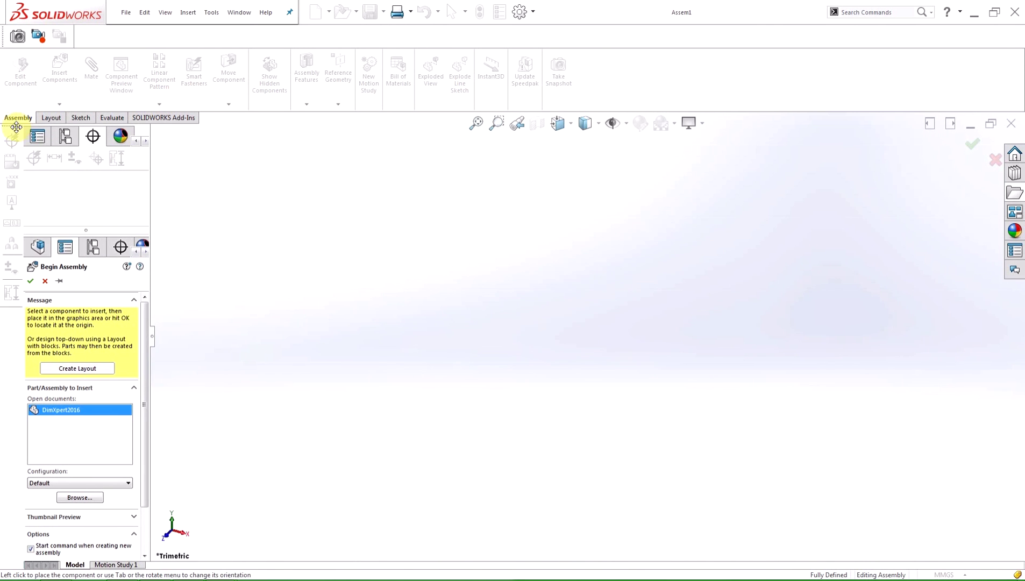
pyautogui.moveTo(11, 127); pyautogui.dragTo(369, 216)
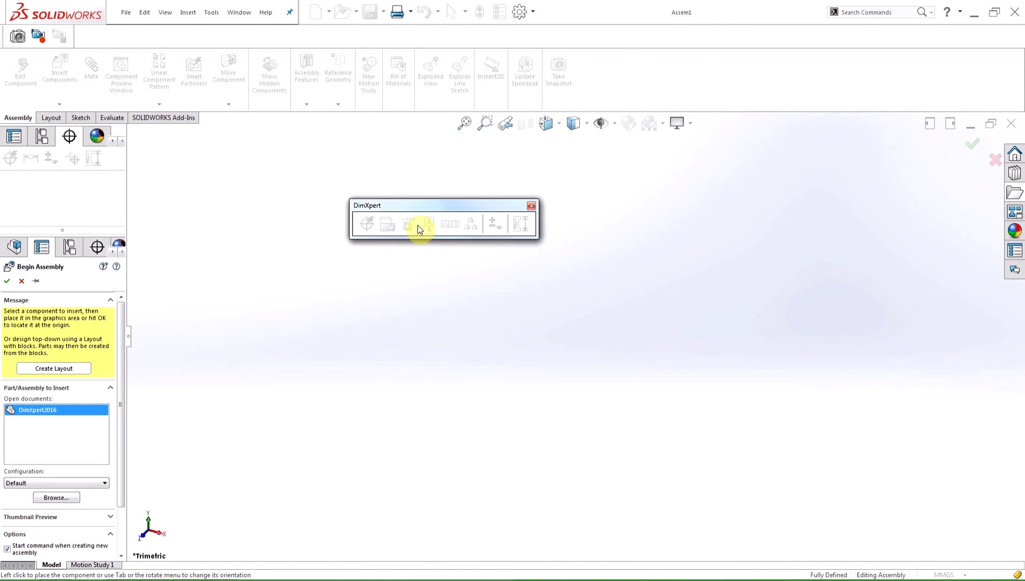
pyautogui.click(996, 159)
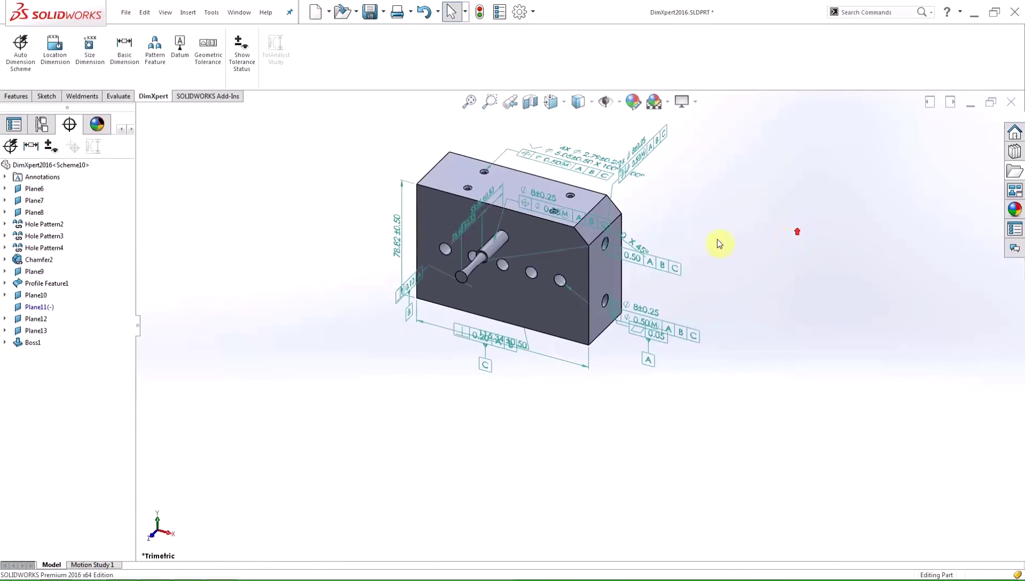
pyautogui.moveTo(716, 242); pyautogui.dragTo(722, 224, button='middle')
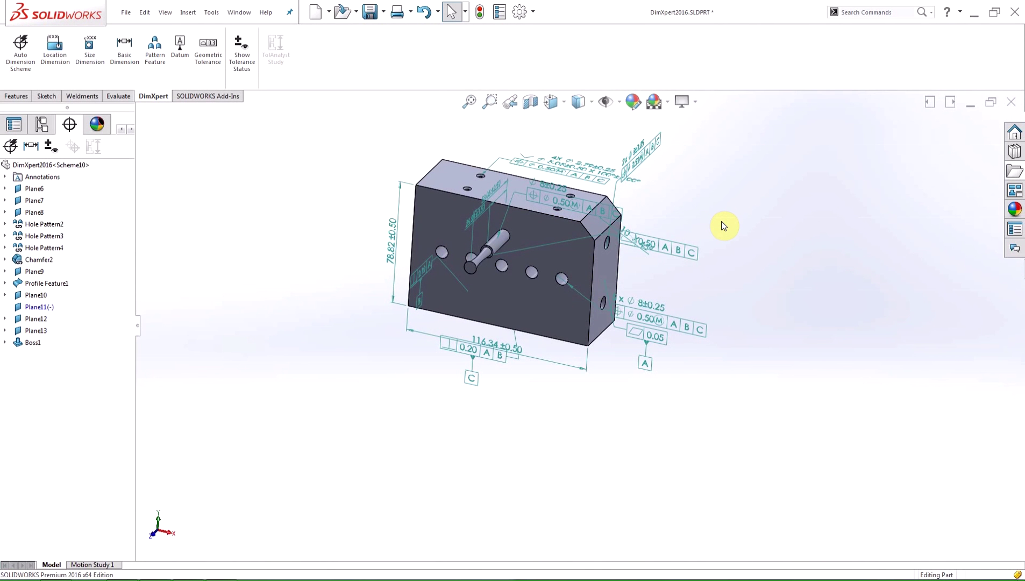